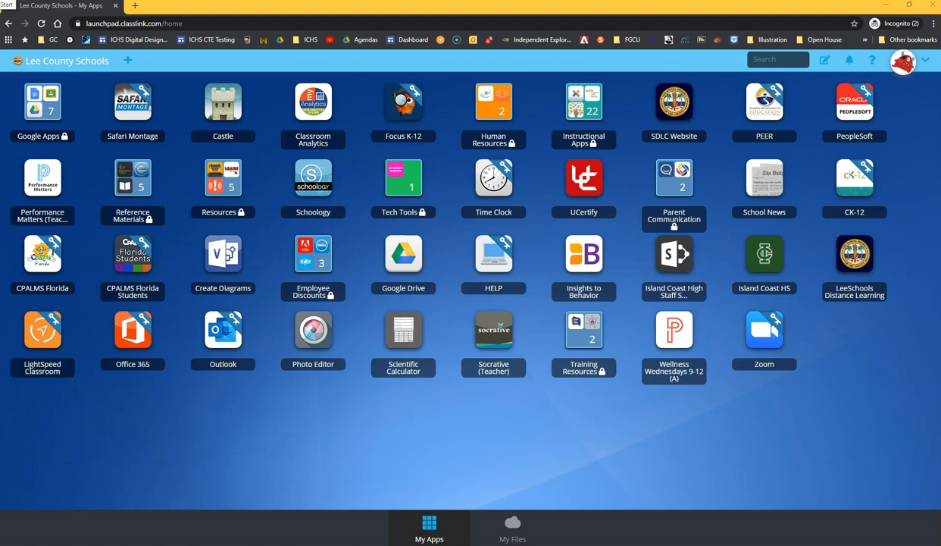
# Launch Adobe Photoshop 2020 from the installed programs.
pyautogui.click(5, 4)
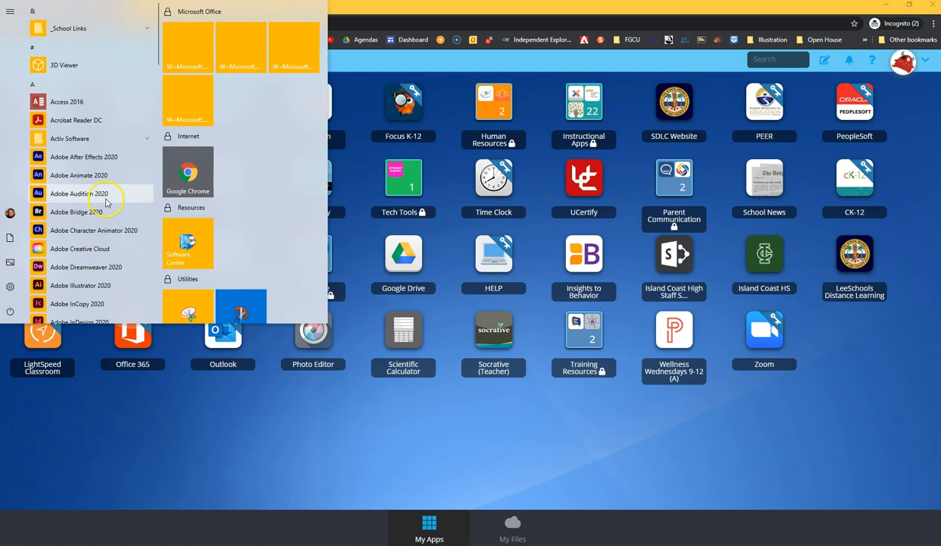
pyautogui.scroll(-1, 104, 226)
pyautogui.scroll(-5, 105, 226)
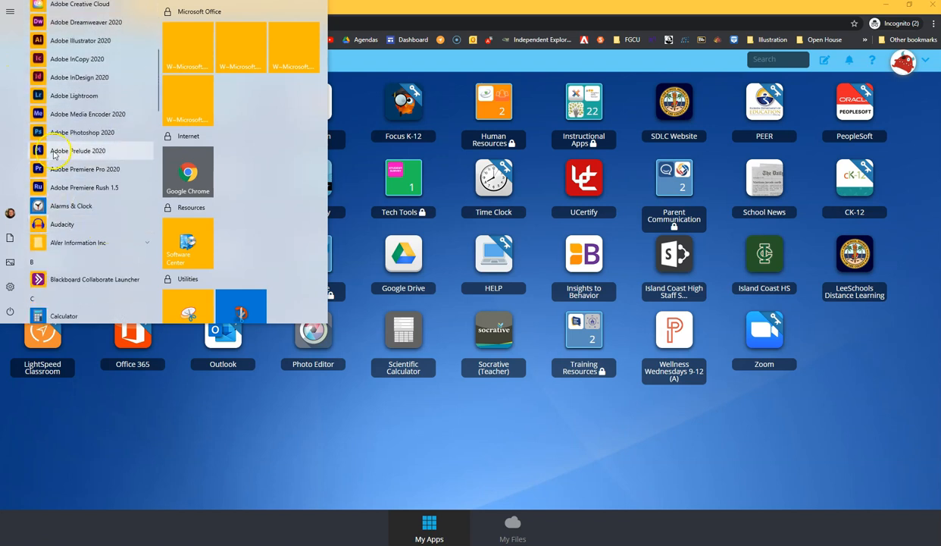
pyautogui.click(83, 133)
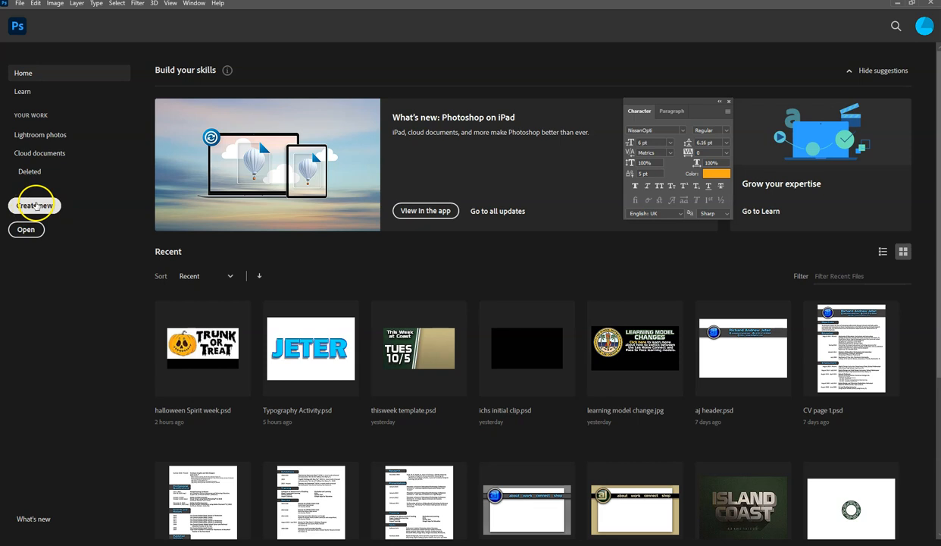
# Start a new document and name it "Typography Activity".
pyautogui.click(20, 4)
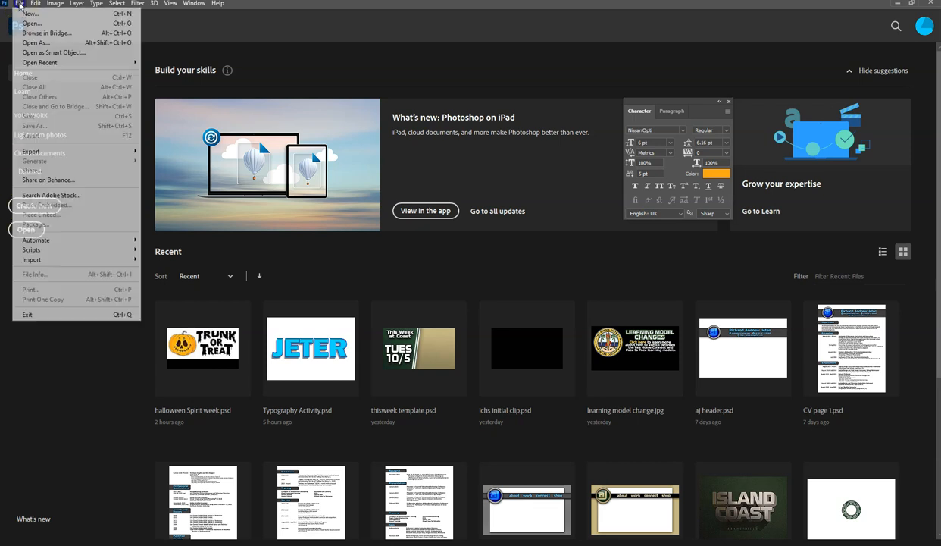
pyautogui.click(401, 29)
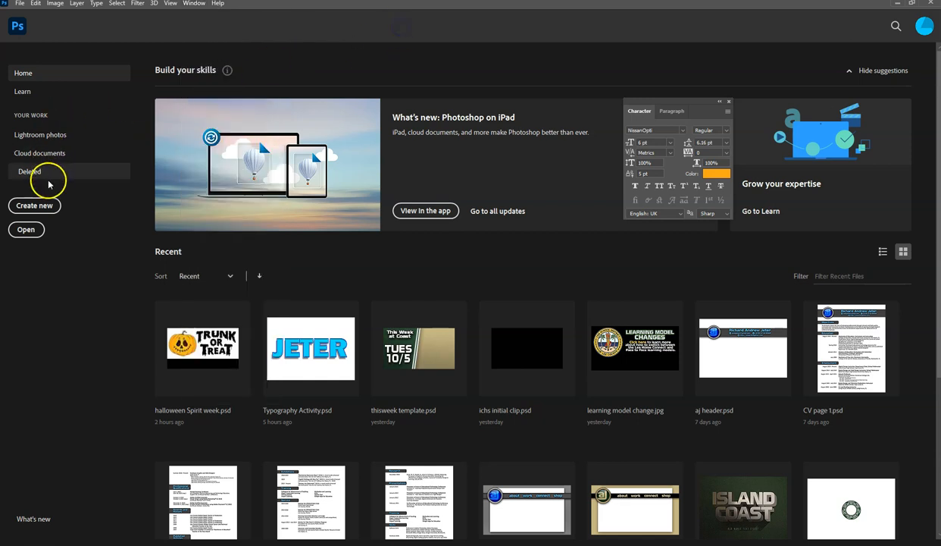
pyautogui.click(34, 205)
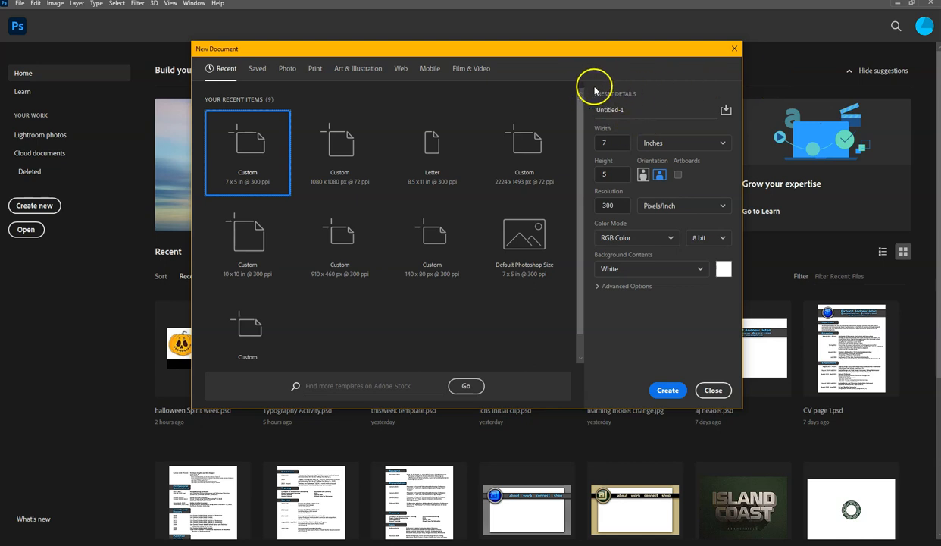
pyautogui.moveTo(640, 106); pyautogui.dragTo(569, 110)
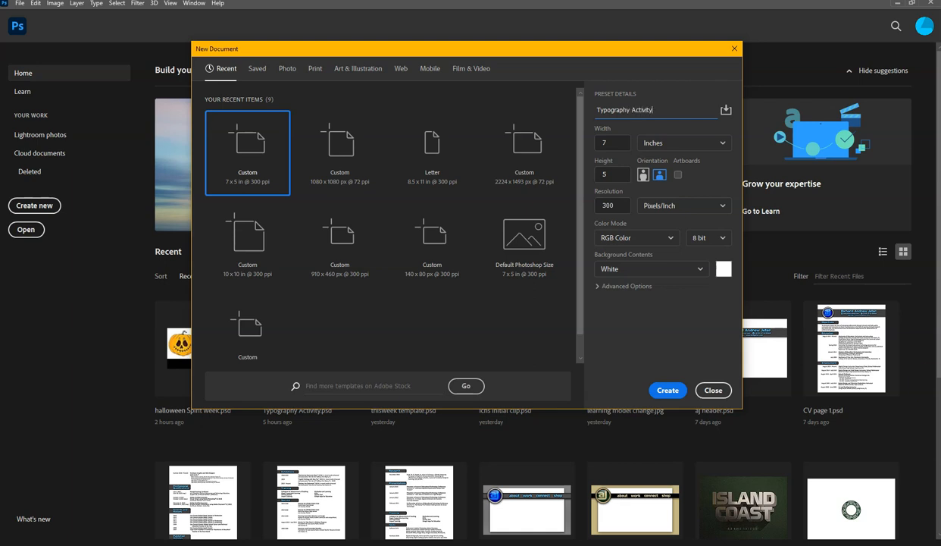
# Create the document at 7 by 5 inches, 300 pixels/inch, RGB Color, with a white background.
pyautogui.click(677, 144)
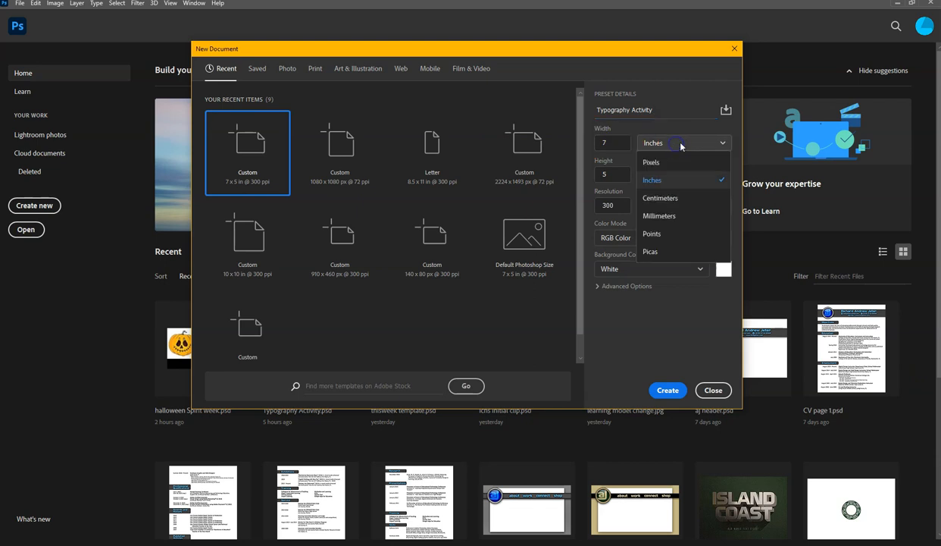
pyautogui.click(644, 142)
pyautogui.moveTo(617, 142); pyautogui.dragTo(579, 141)
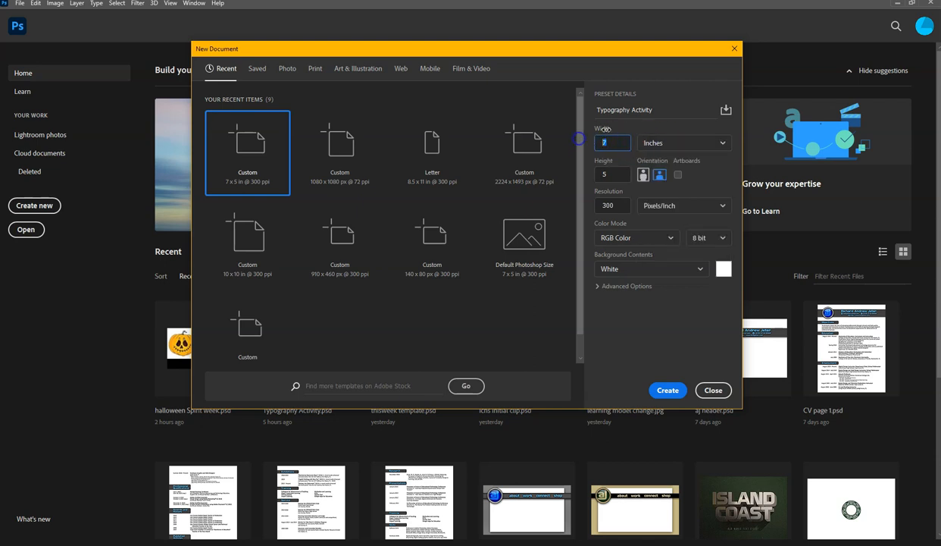
pyautogui.click(612, 175)
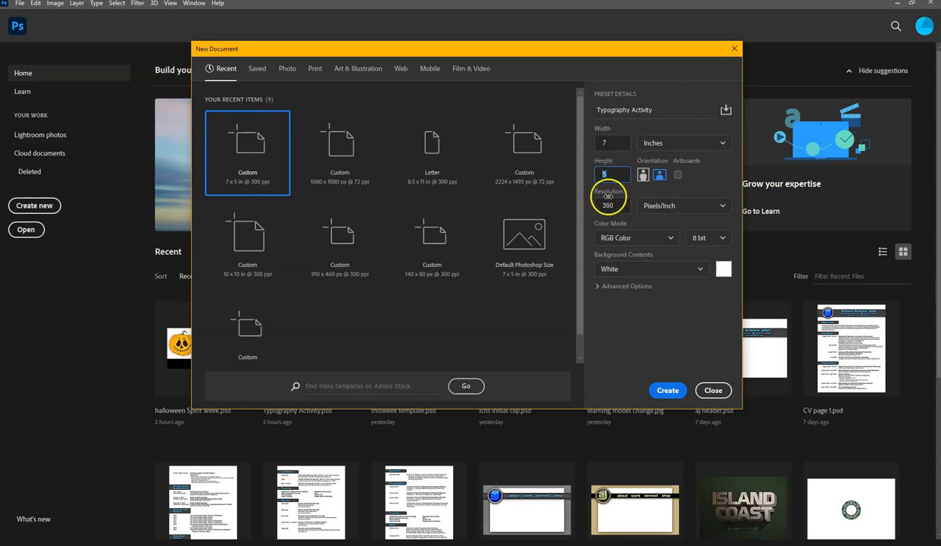
pyautogui.click(598, 205)
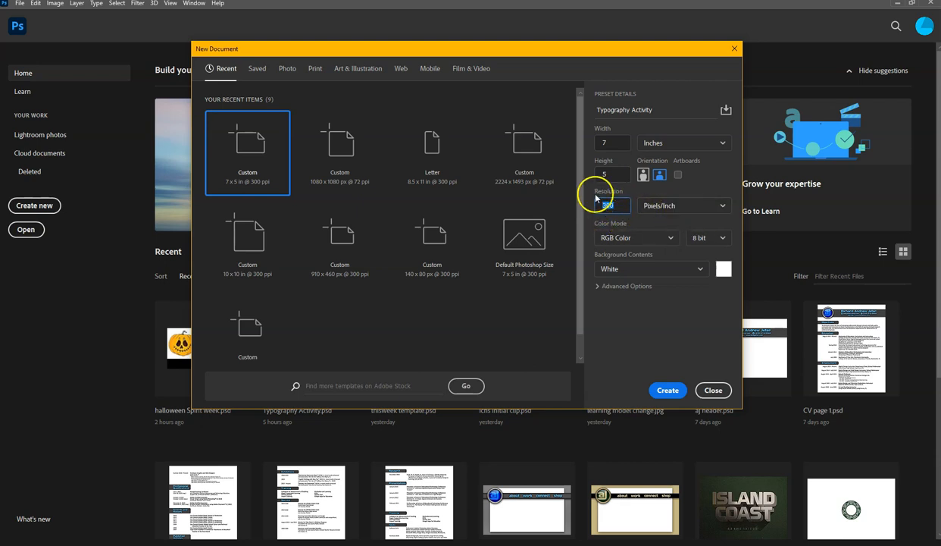
pyautogui.click(620, 239)
pyautogui.click(620, 238)
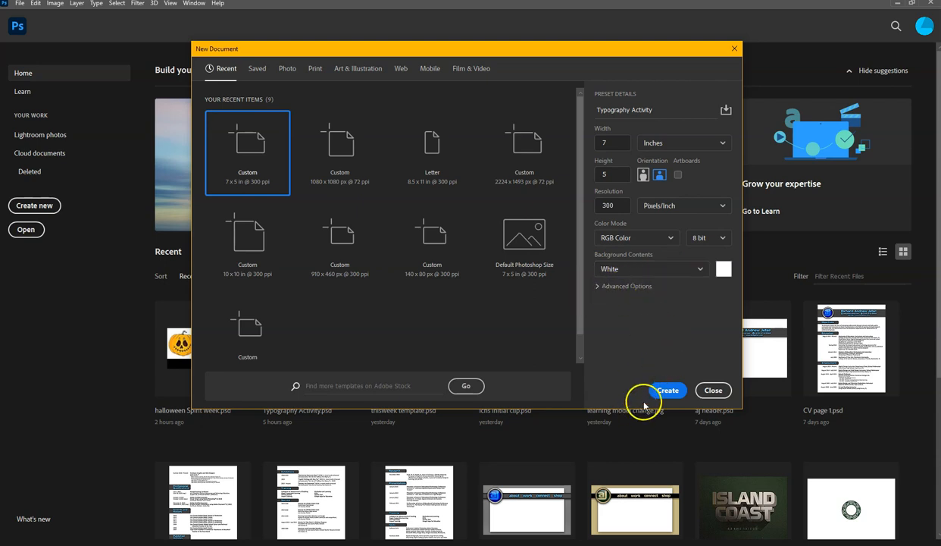
pyautogui.click(666, 391)
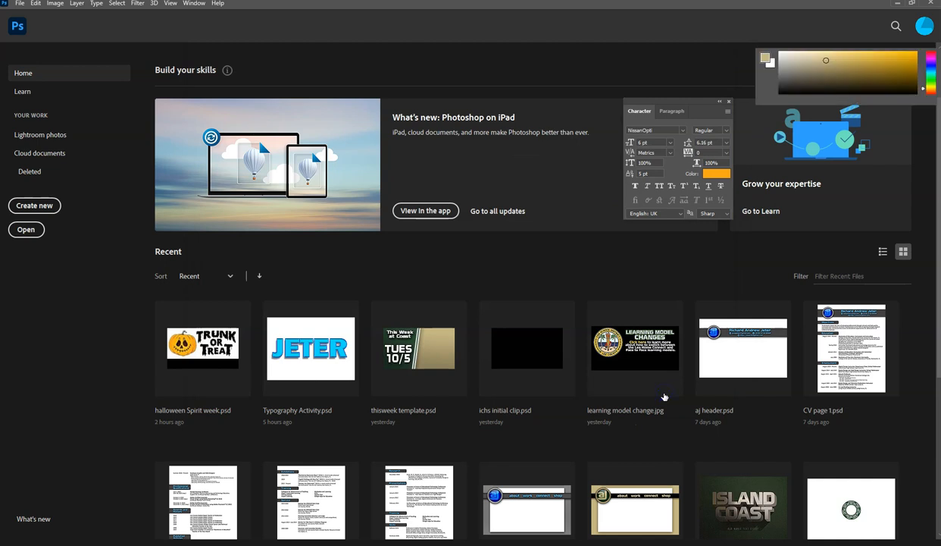
# Reset the workspace to the default Essentials layout.
pyautogui.click(194, 3)
pyautogui.moveTo(200, 25)
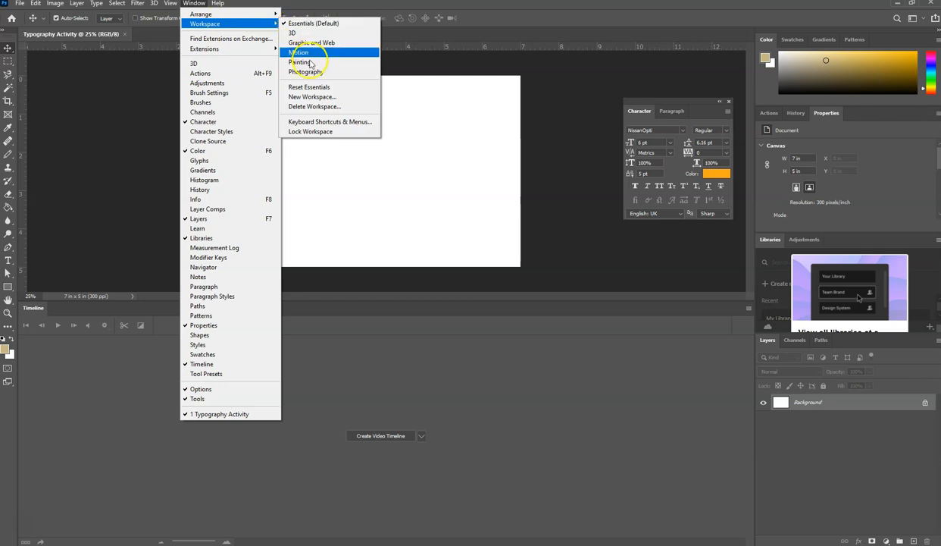
pyautogui.click(311, 87)
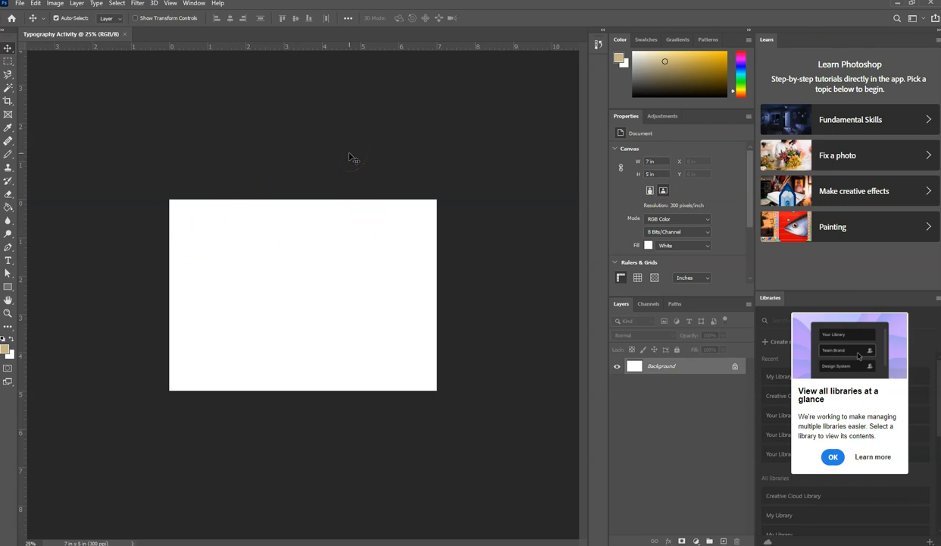
# Activate the Horizontal Type tool and set its font to Scary Halloween Font.
pyautogui.hotkey('ctrl', '=')
pyautogui.hotkey('ctrl', '=')
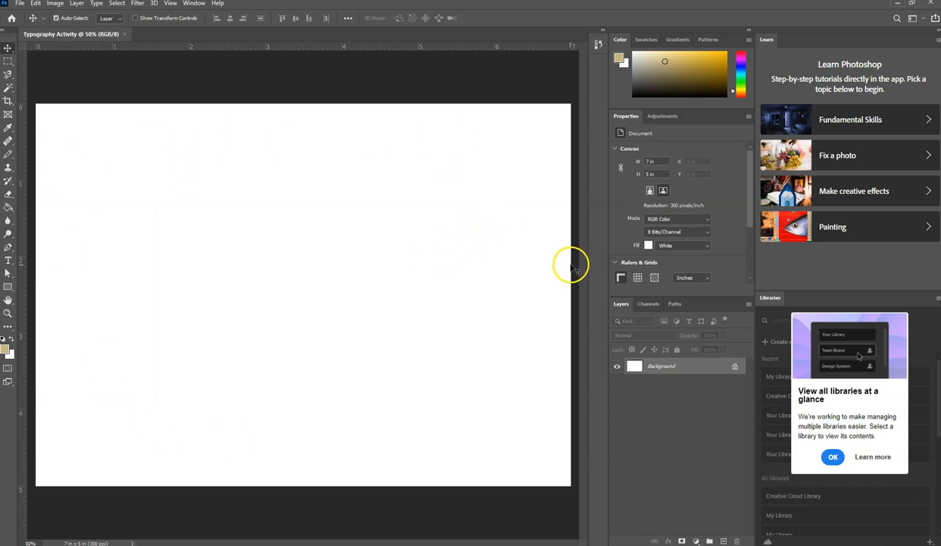
pyautogui.click(7, 262)
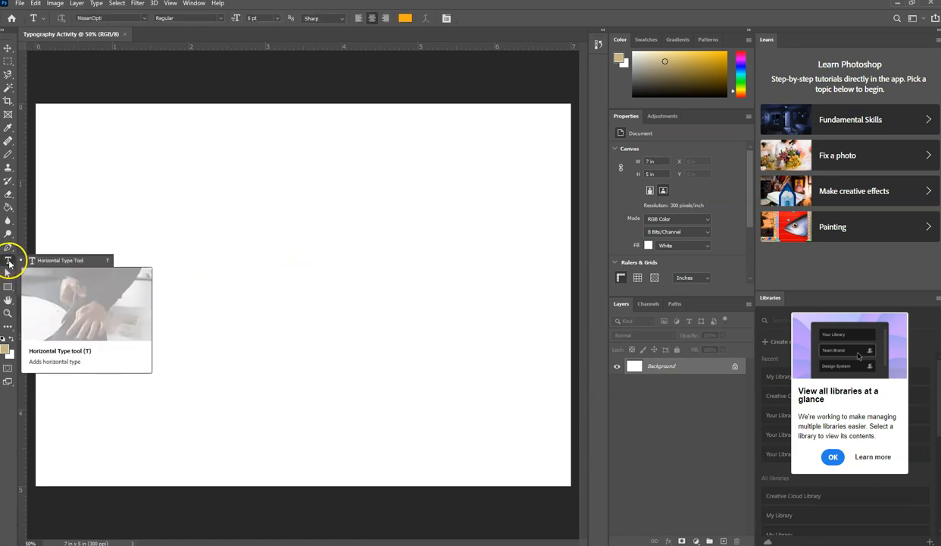
pyautogui.click(8, 264)
pyautogui.moveTo(9, 264); pyautogui.dragTo(55, 261)
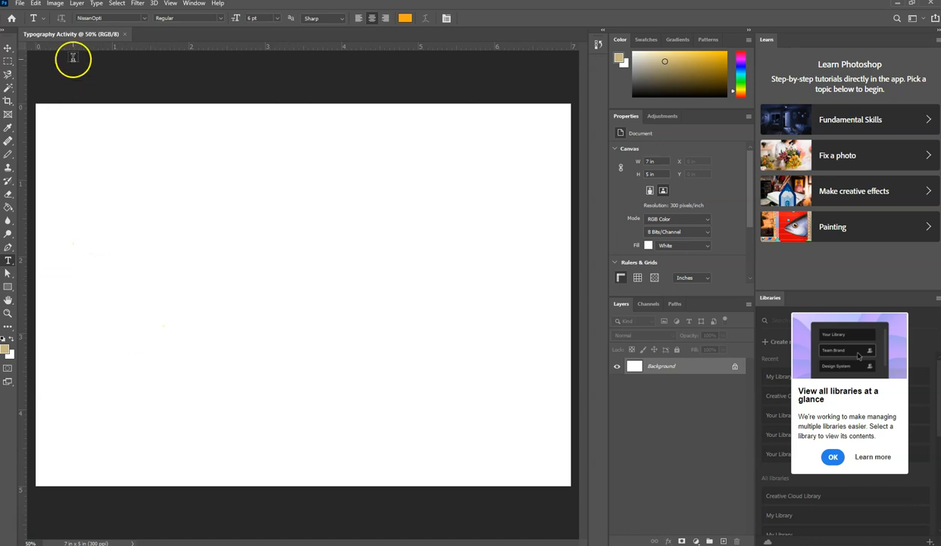
pyautogui.click(144, 18)
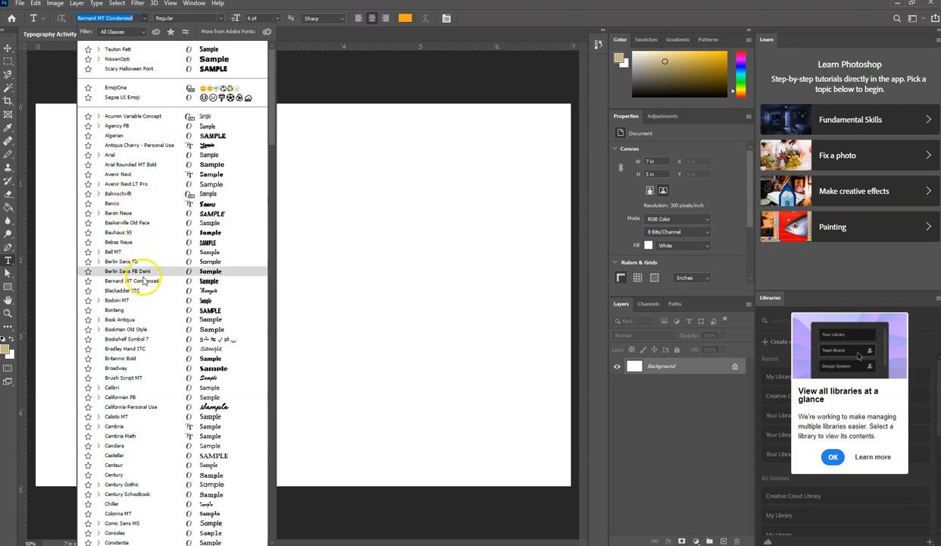
pyautogui.click(215, 69)
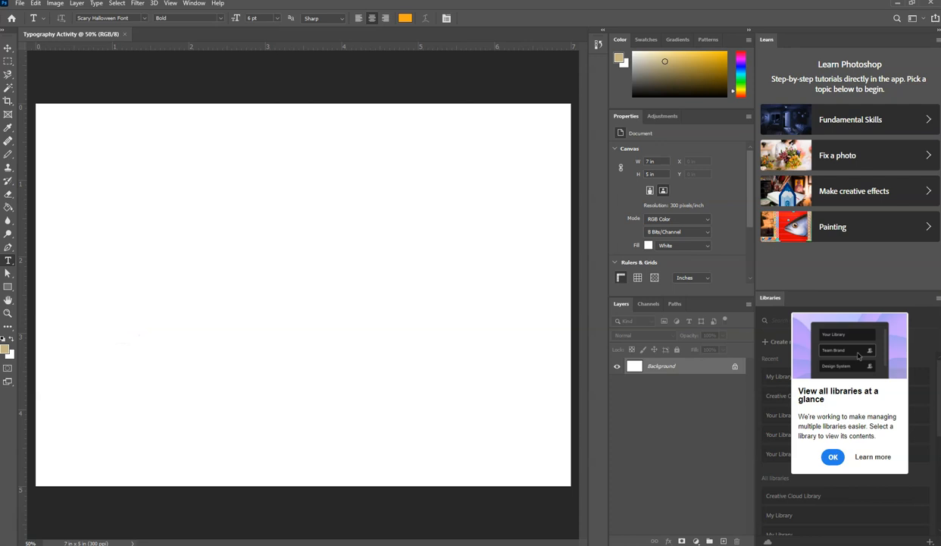
# Set the font size for the new text to 48 pt.
pyautogui.click(277, 18)
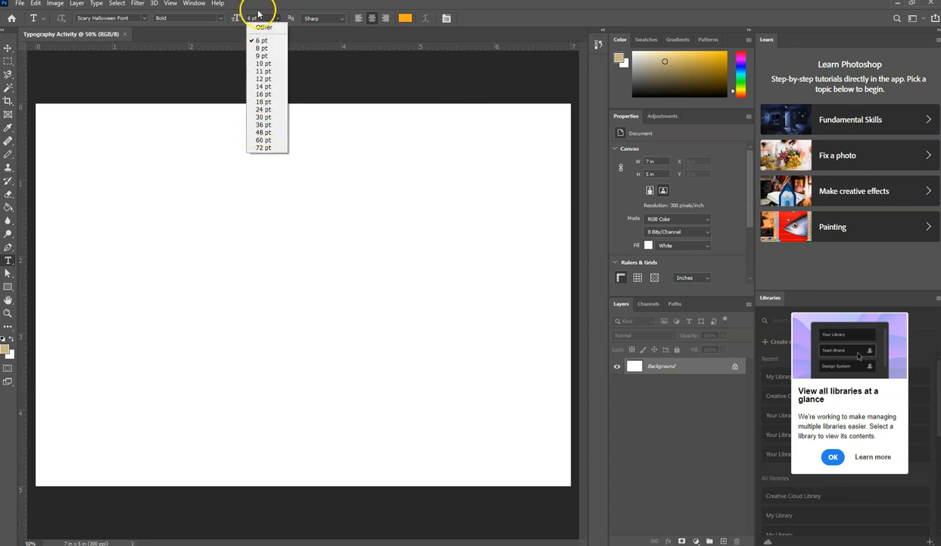
pyautogui.click(257, 19)
pyautogui.click(275, 19)
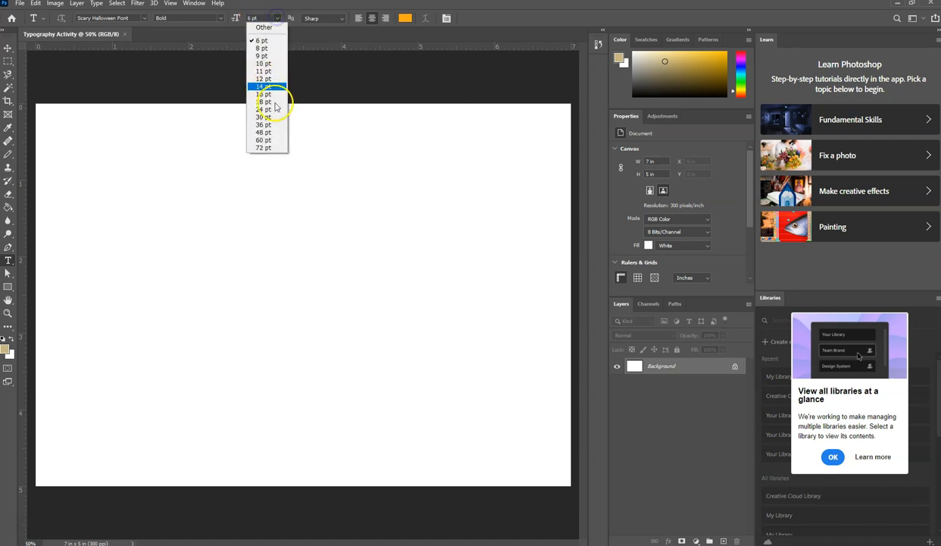
pyautogui.click(265, 133)
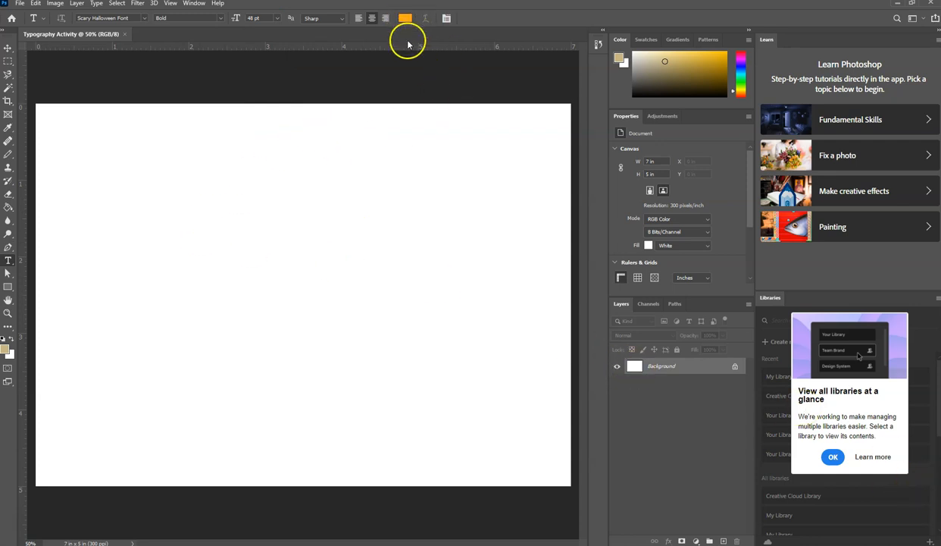
# Add a line of text on the white canvas containing the surname in capitals.
pyautogui.click(405, 206)
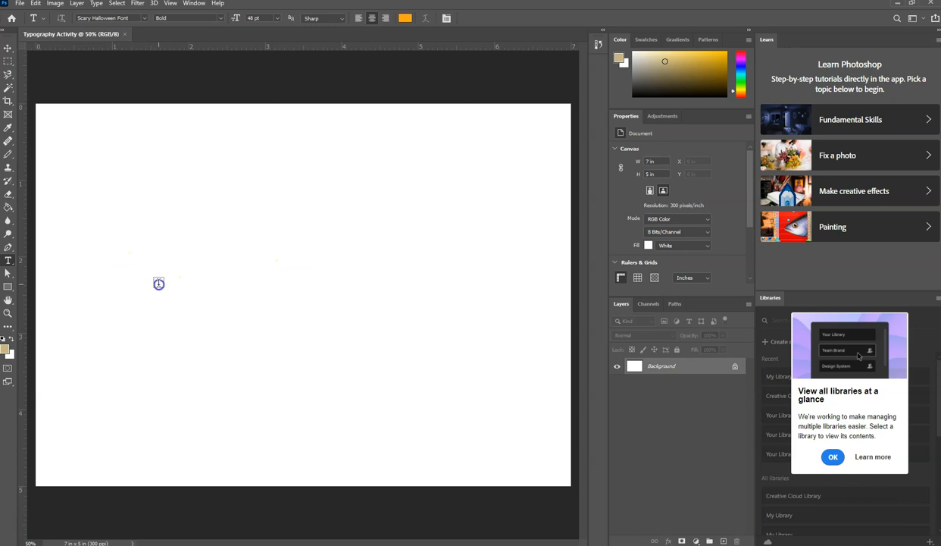
pyautogui.click(157, 282)
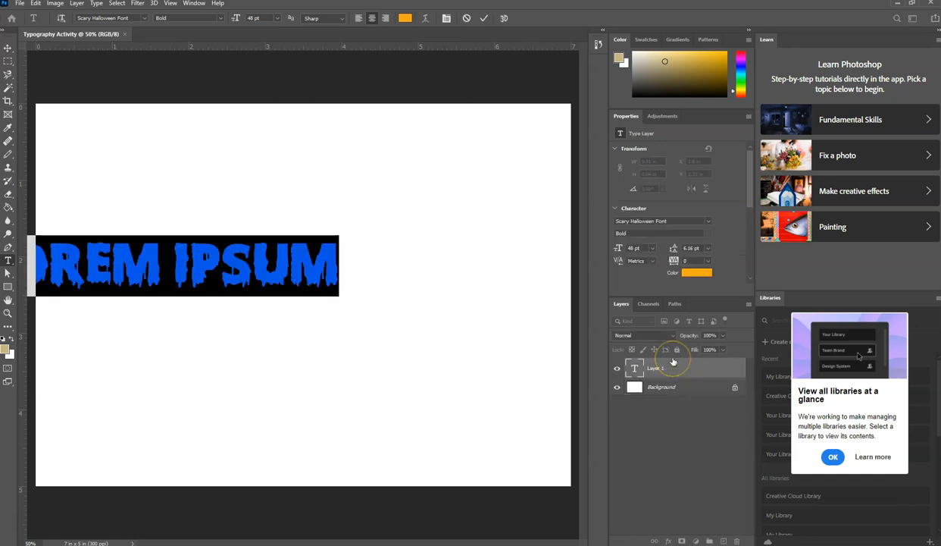
pyautogui.write('JET')
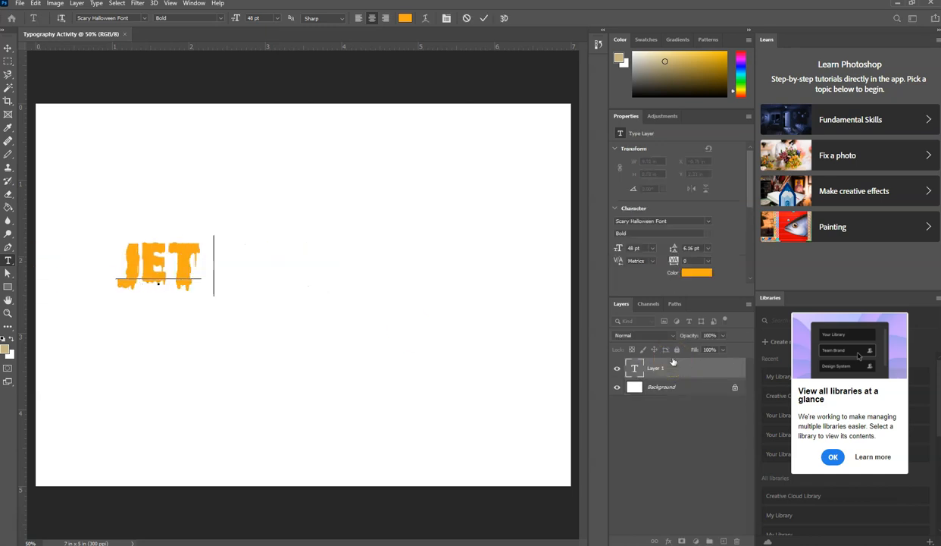
pyautogui.write('ER')
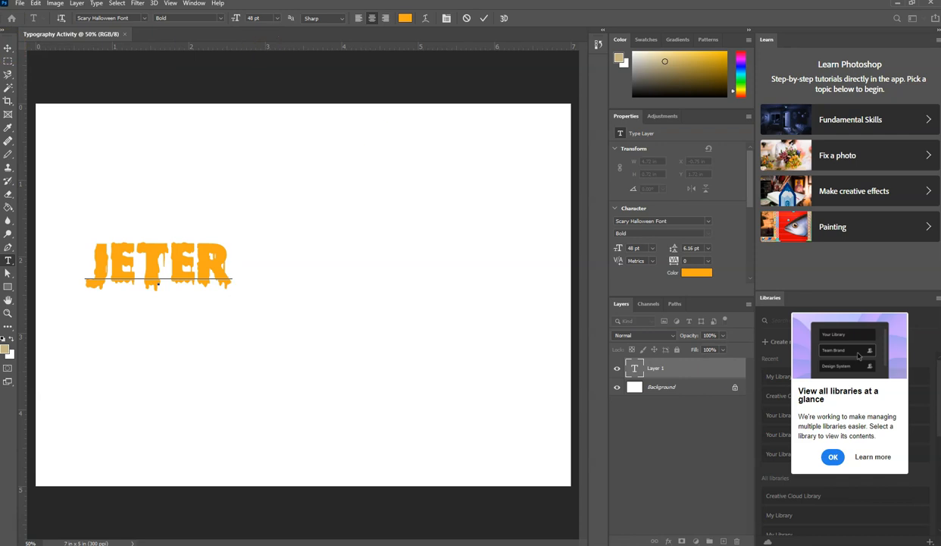
# Use Free Transform to enlarge the surname text proportionally to about 310% and centre it on the canvas.
pyautogui.click(35, 3)
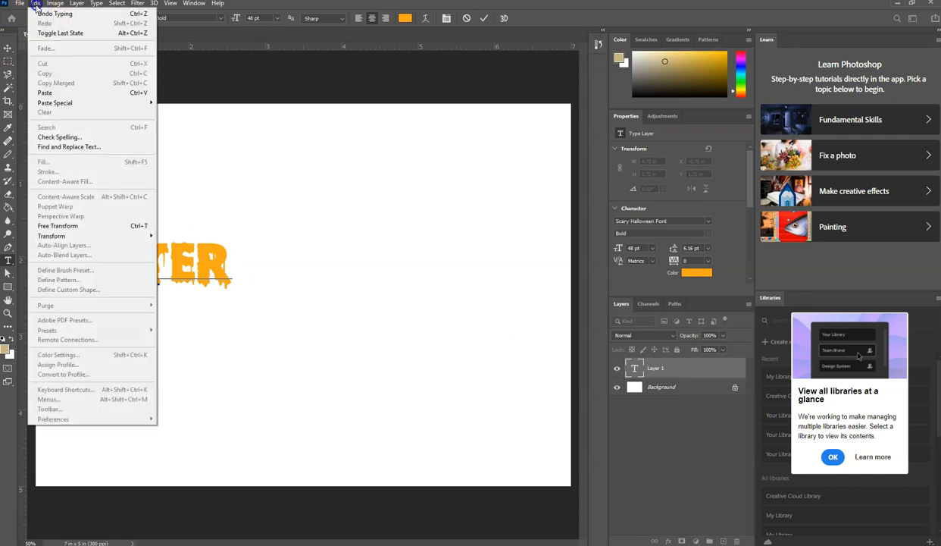
pyautogui.click(67, 226)
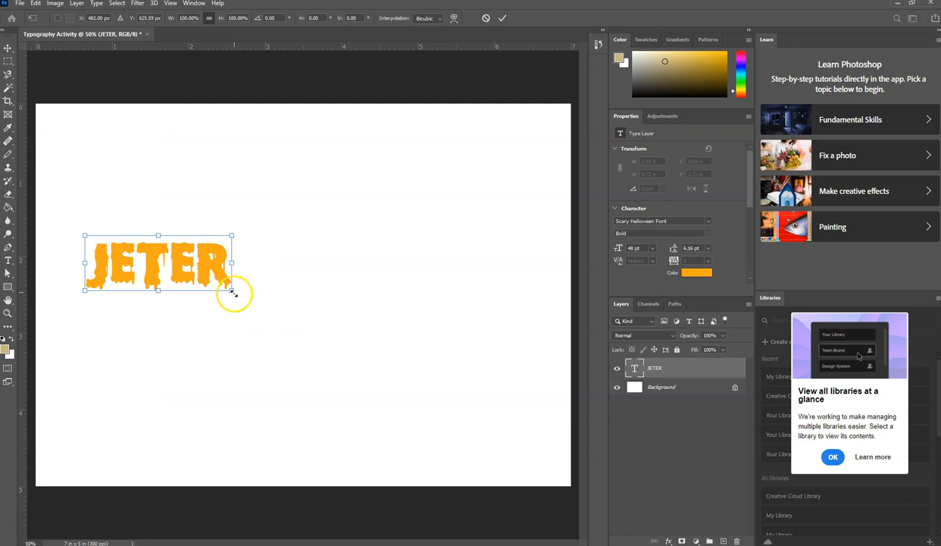
pyautogui.moveTo(230, 290); pyautogui.dragTo(531, 420)
pyautogui.moveTo(88, 236); pyautogui.dragTo(79, 229)
pyautogui.moveTo(174, 345); pyautogui.dragTo(175, 321)
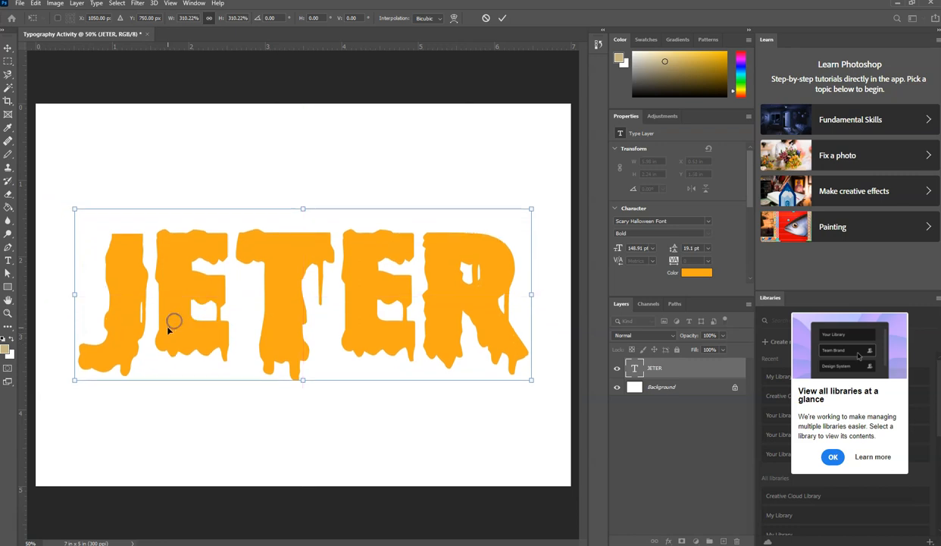
pyautogui.moveTo(536, 206); pyautogui.dragTo(493, 257)
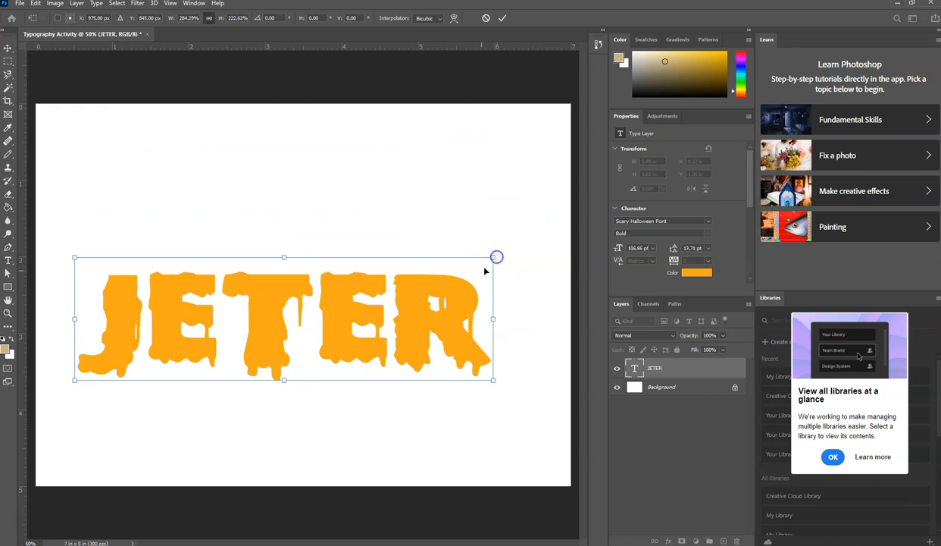
pyautogui.hotkey('ctrl', 'z')
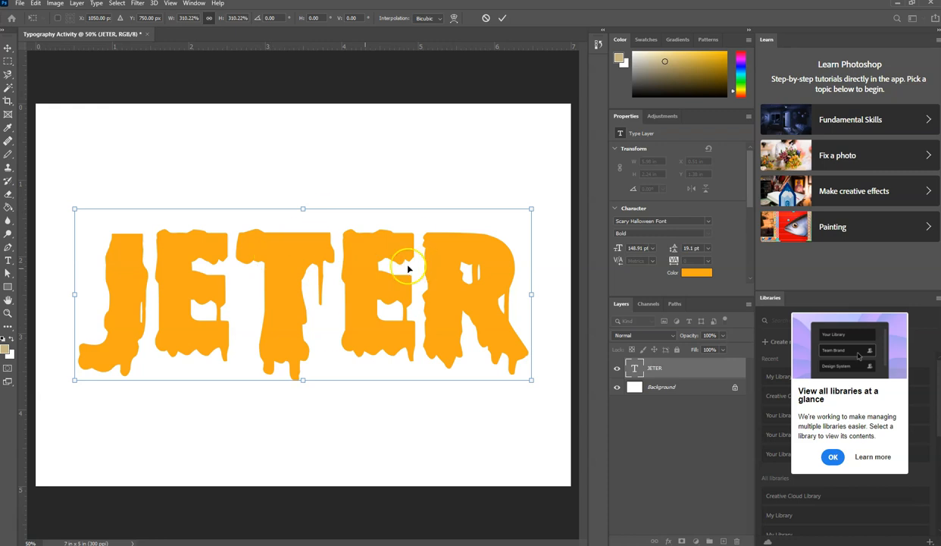
pyautogui.click(504, 18)
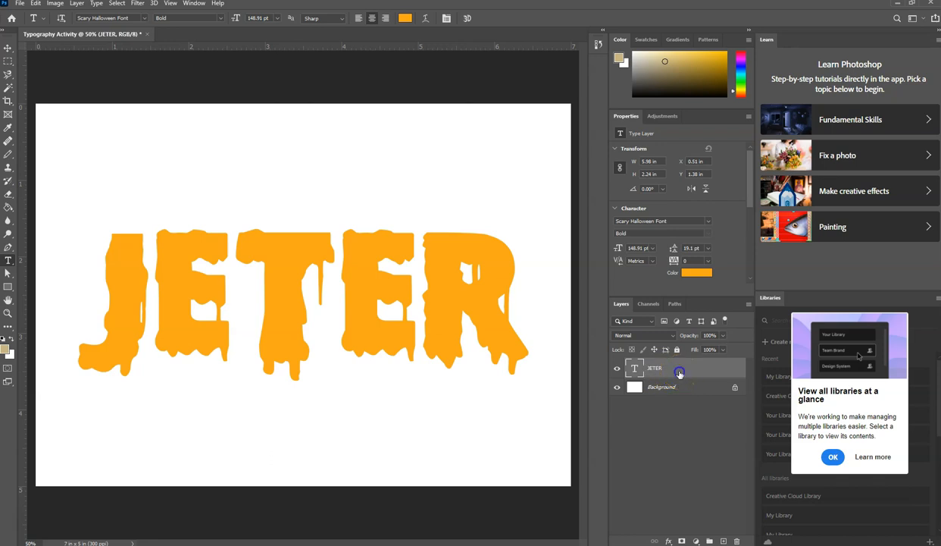
# Add a Drop Shadow effect to the surname text layer and compare the text with the effect preview off and on.
pyautogui.click(668, 541)
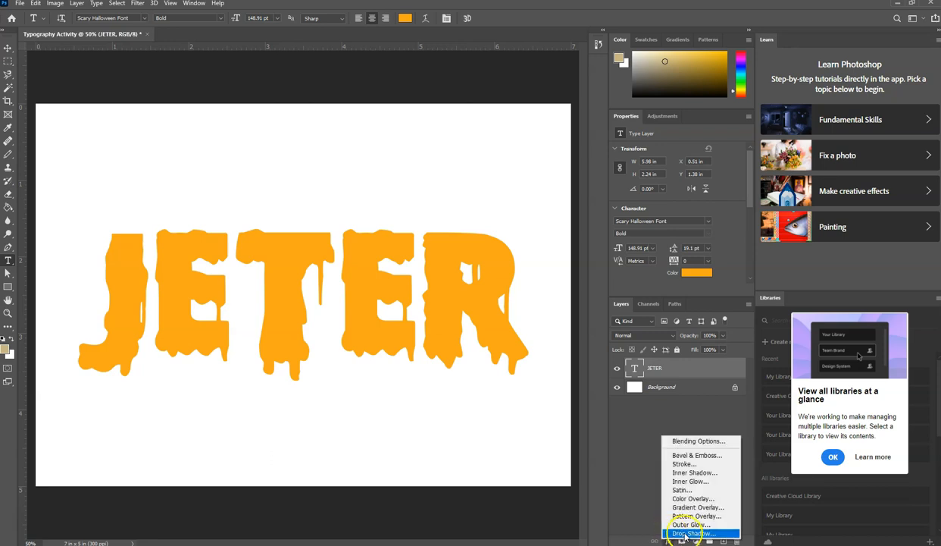
pyautogui.click(674, 534)
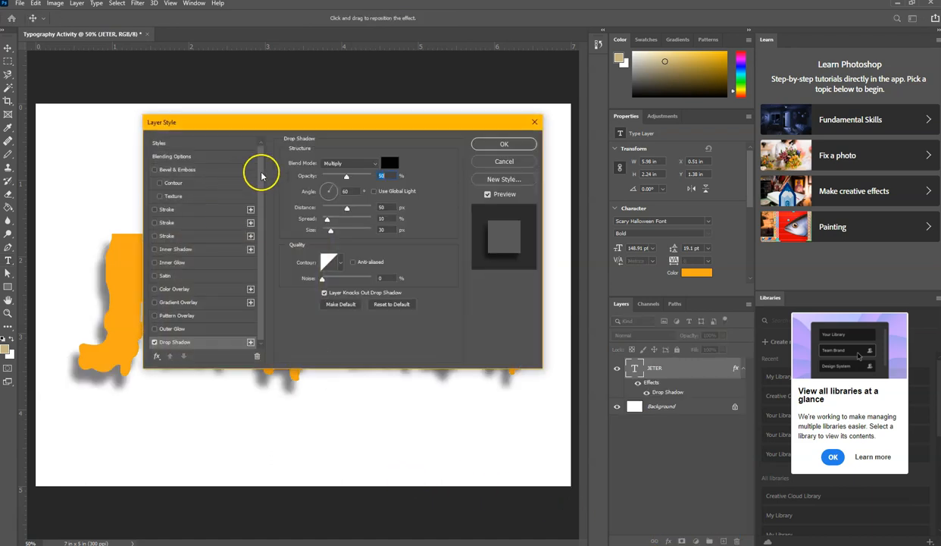
pyautogui.moveTo(280, 119); pyautogui.dragTo(299, 100)
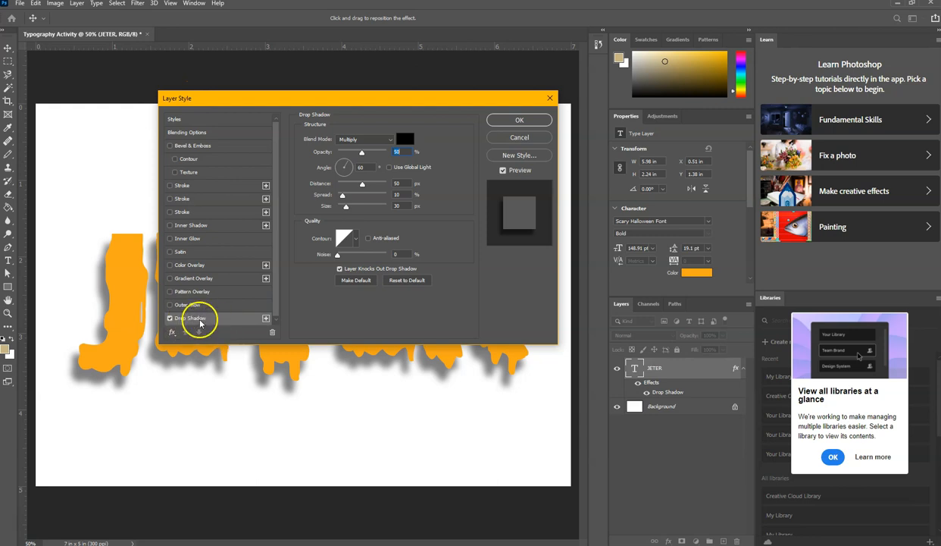
pyautogui.moveTo(248, 99); pyautogui.dragTo(564, 113)
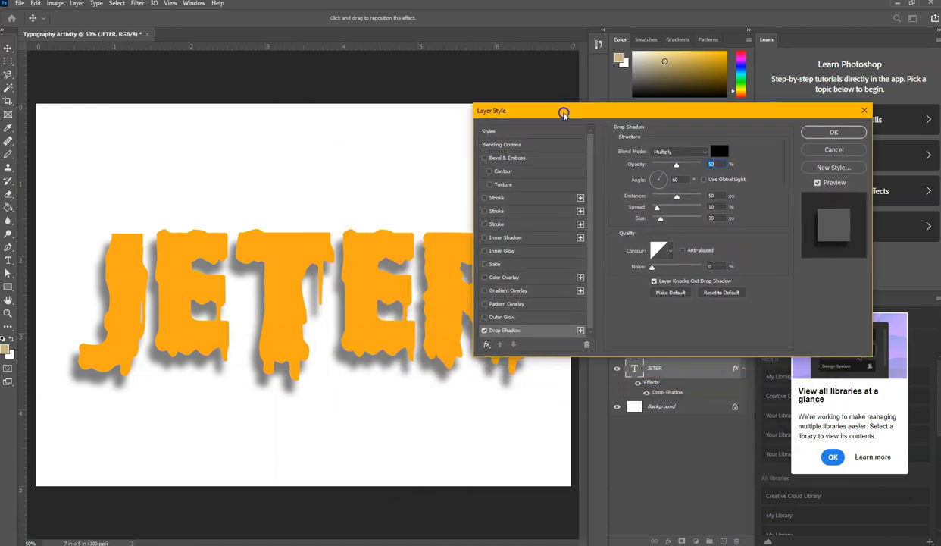
pyautogui.click(817, 183)
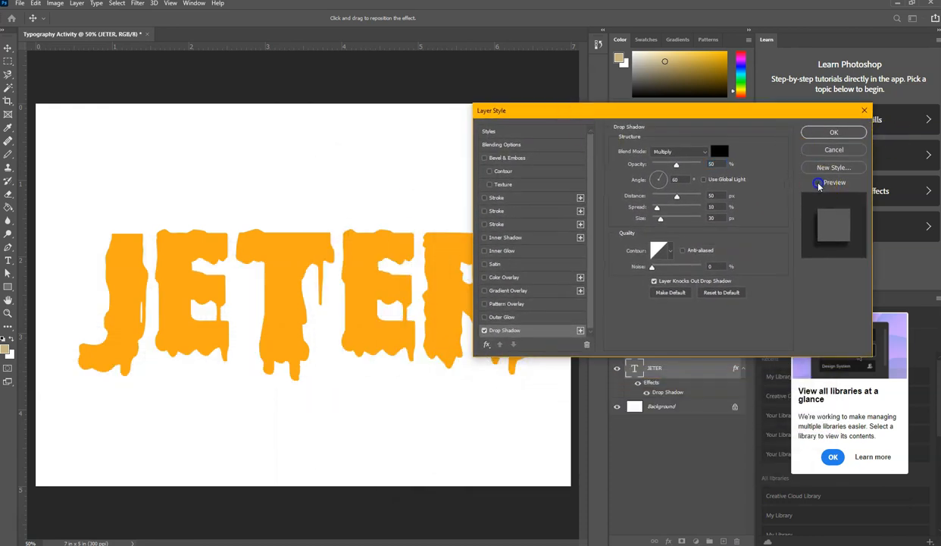
pyautogui.click(819, 183)
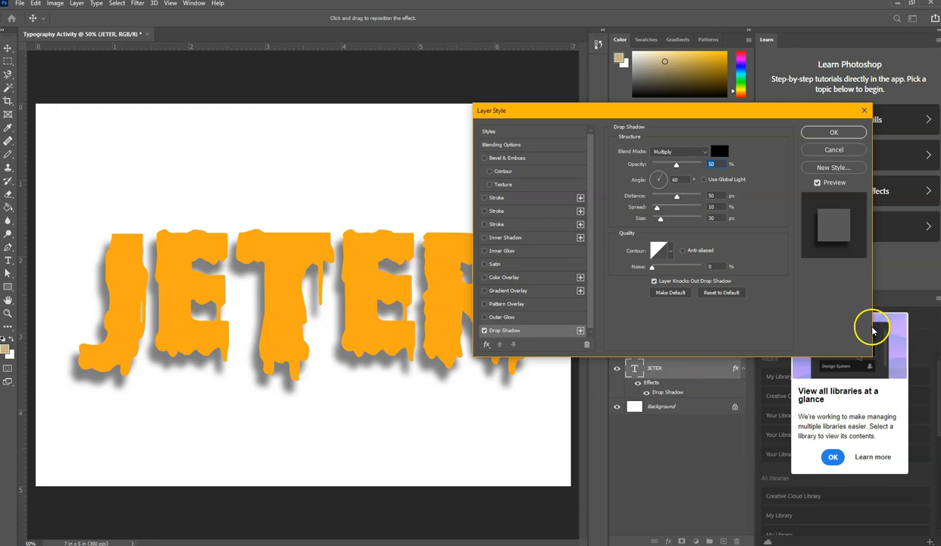
pyautogui.click(674, 180)
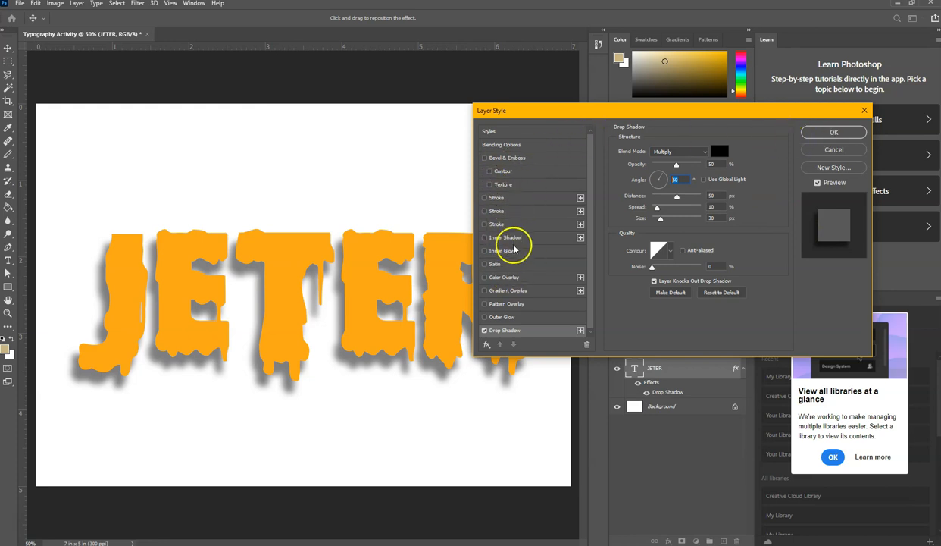
# Add a Color Overlay effect to the surname text and change the overlay colour to bright green.
pyautogui.click(507, 279)
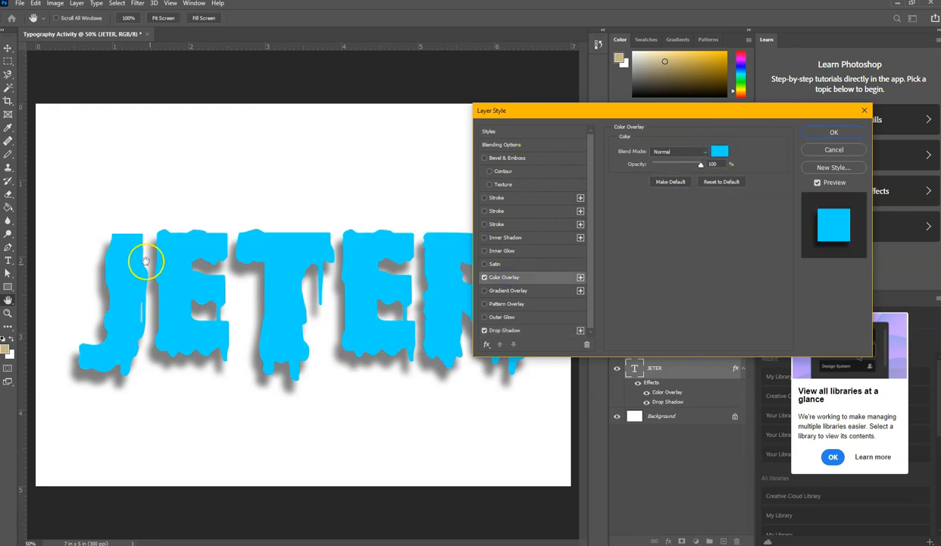
pyautogui.click(720, 153)
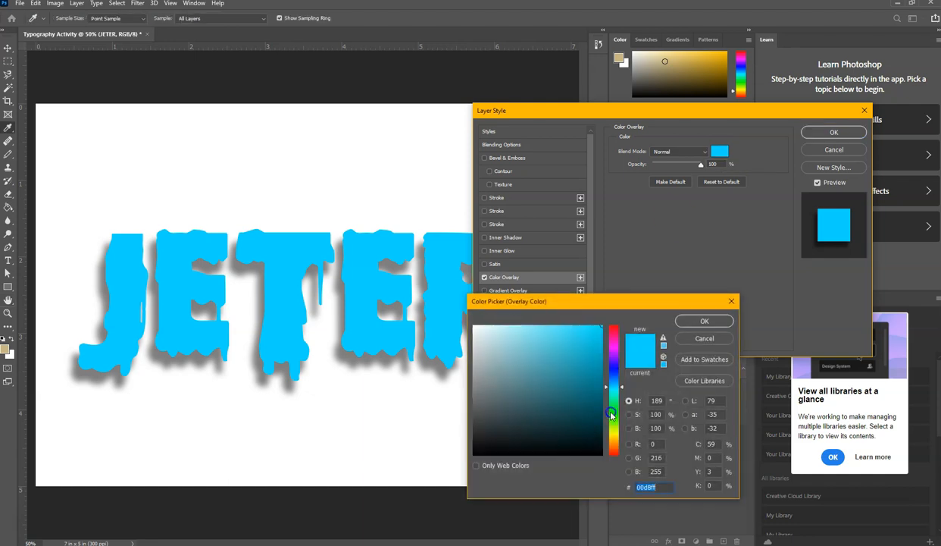
pyautogui.click(704, 321)
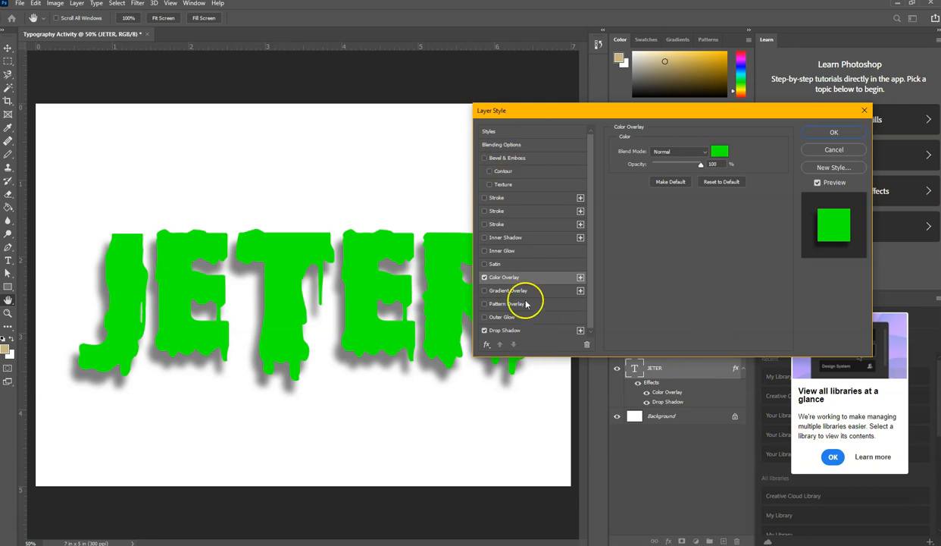
pyautogui.click(485, 278)
pyautogui.click(485, 277)
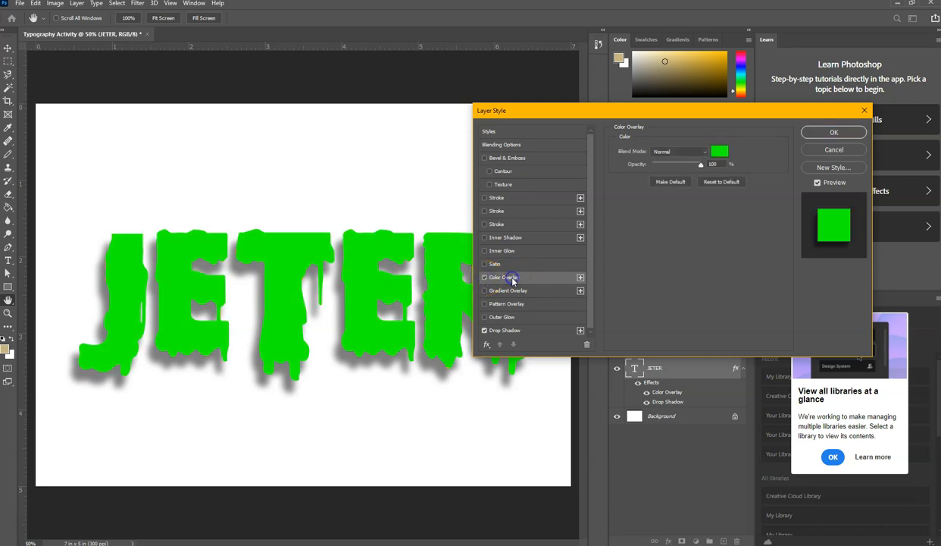
# Add a Bevel & Emboss effect to the green surname text, comparing the lettering without and with it.
pyautogui.click(485, 158)
pyautogui.click(500, 159)
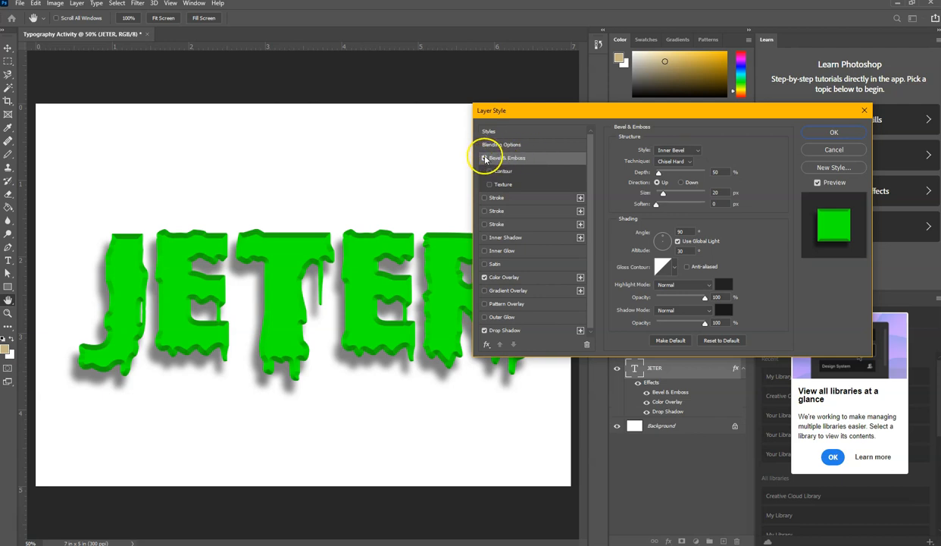
pyautogui.click(485, 159)
pyautogui.click(485, 158)
pyautogui.click(517, 159)
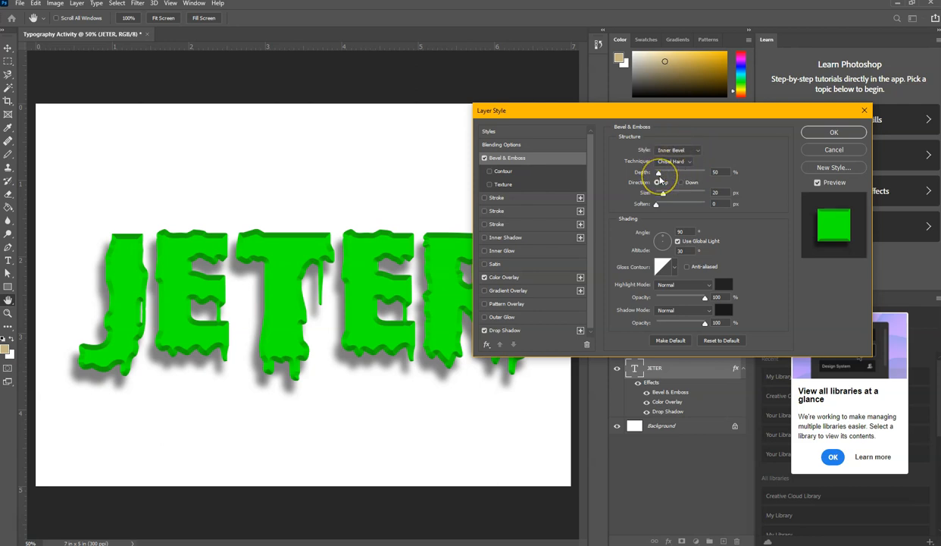
# Try the bevel's Down direction, return it to Up, and keep Soften at 0 px.
pyautogui.click(725, 171)
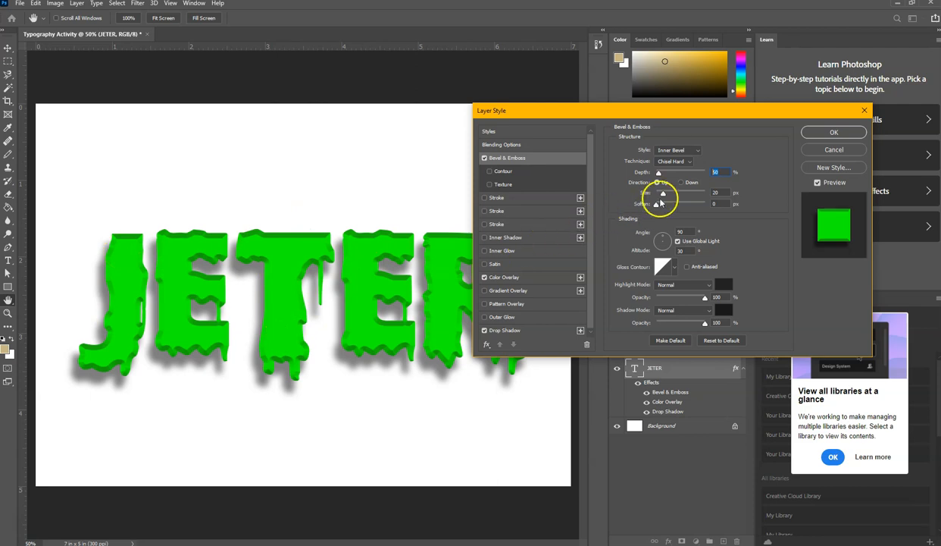
pyautogui.click(682, 183)
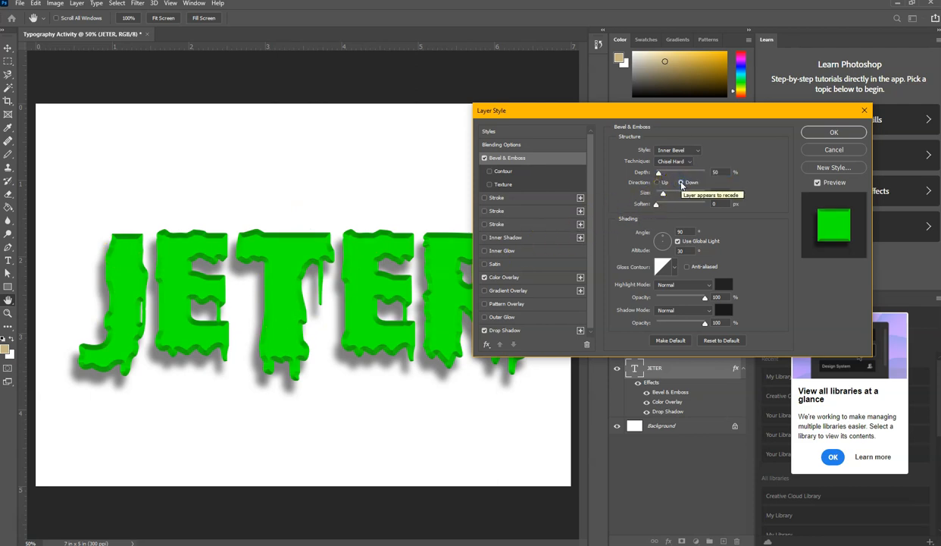
pyautogui.click(661, 184)
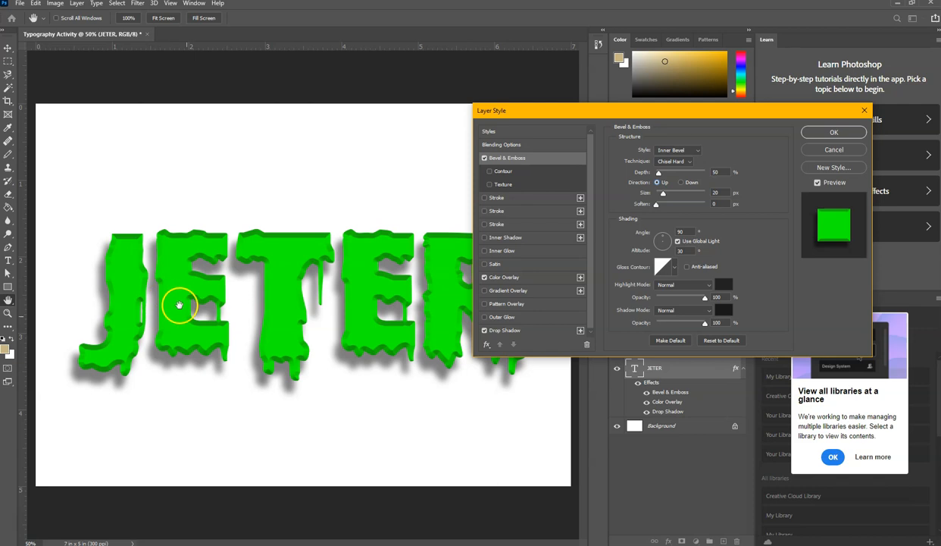
pyautogui.moveTo(657, 204); pyautogui.dragTo(629, 203)
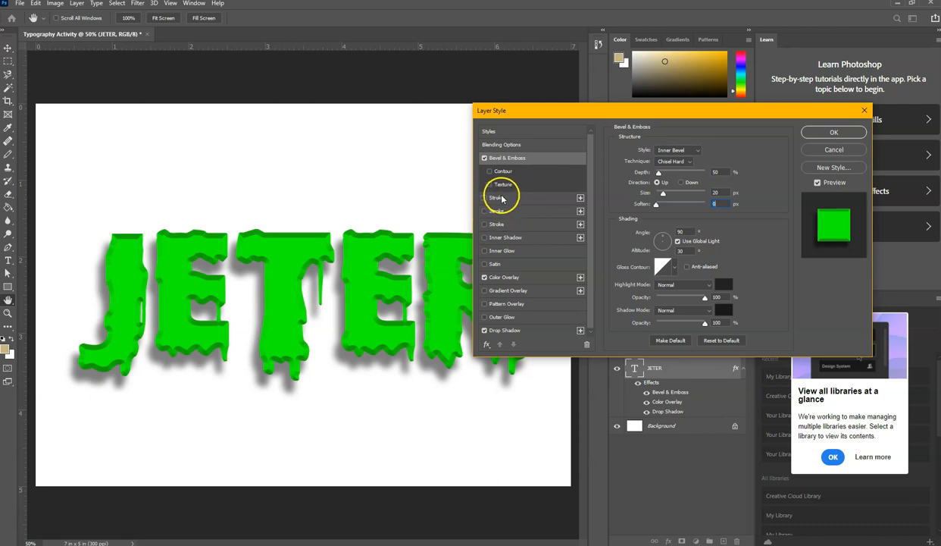
pyautogui.moveTo(498, 212); pyautogui.dragTo(497, 226)
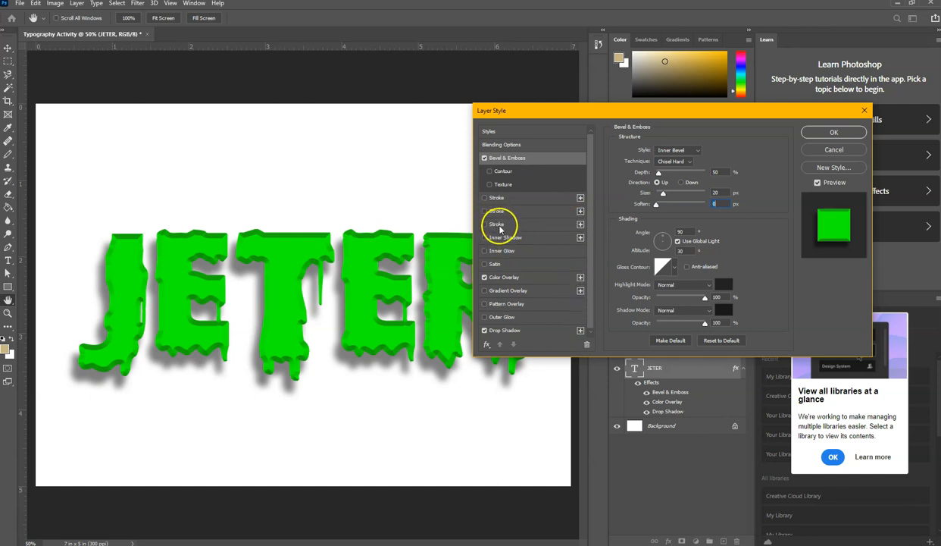
# Add a Stroke effect around the outside of the surname text with a size of 10 px.
pyautogui.click(499, 198)
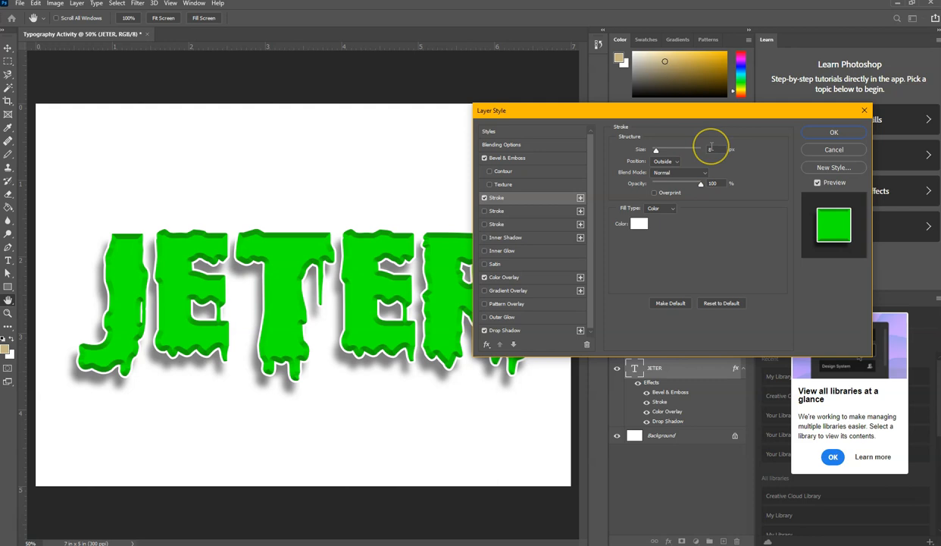
pyautogui.doubleClick(705, 150)
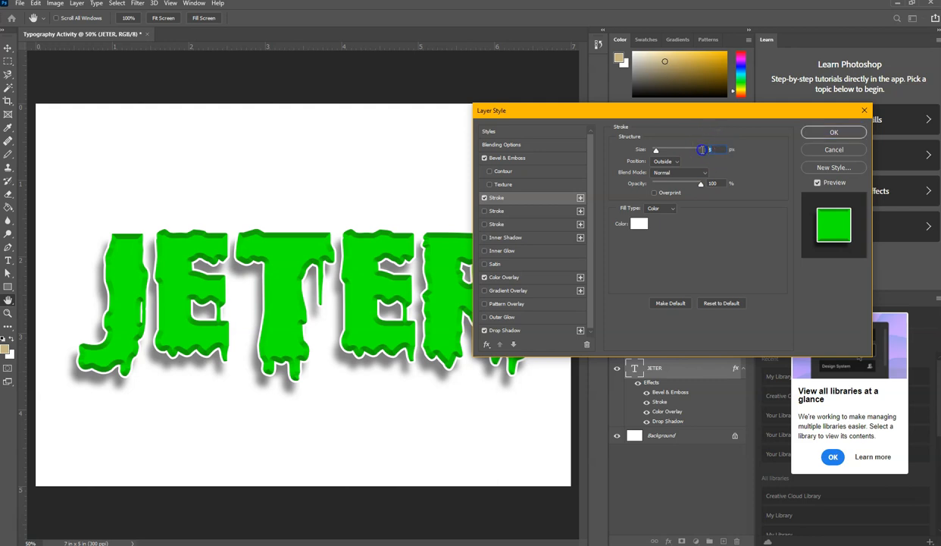
pyautogui.write('10')
pyautogui.click(677, 159)
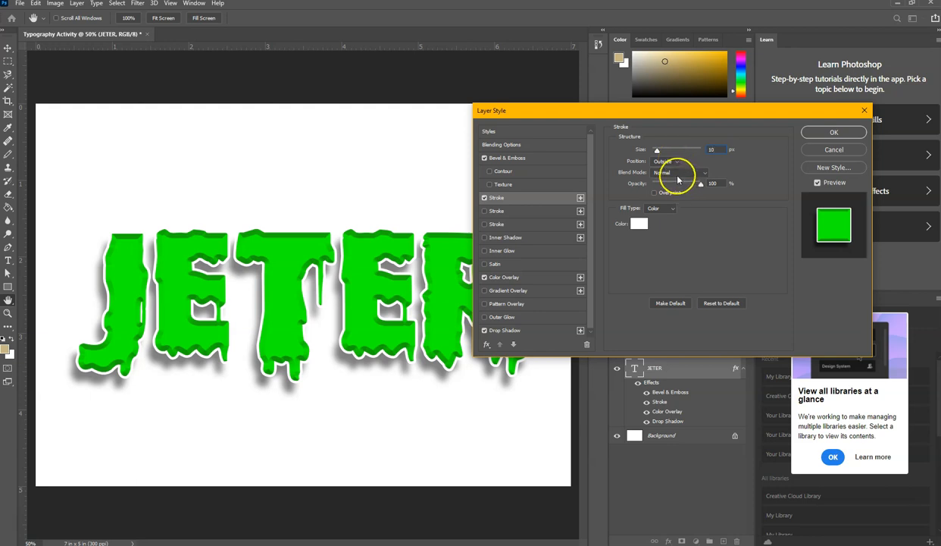
# Try yellow and red for the text's stroke and settle on orange, ff9c00.
pyautogui.click(639, 223)
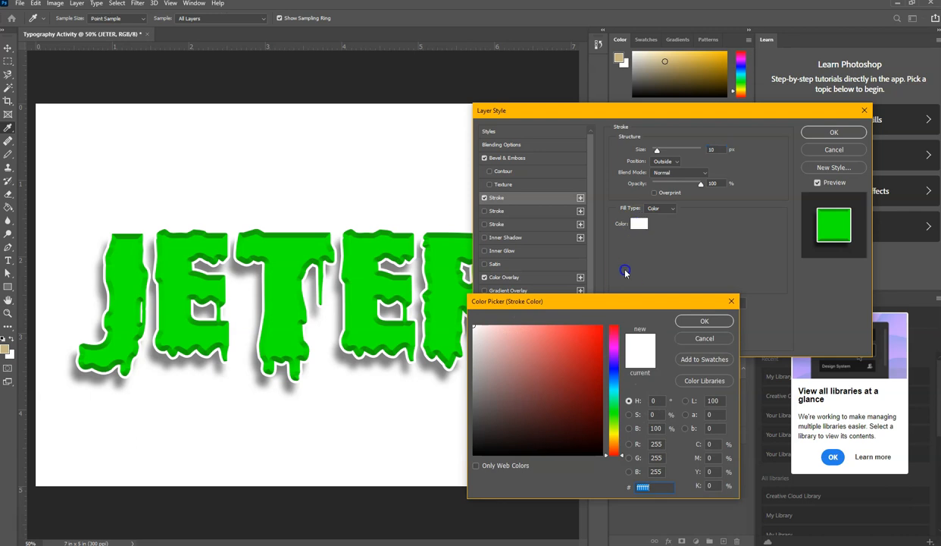
pyautogui.click(615, 435)
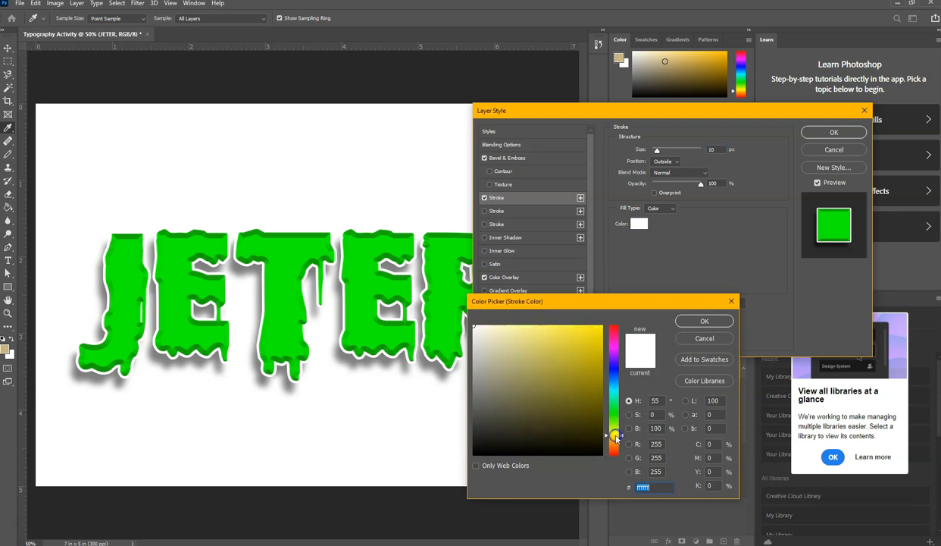
pyautogui.click(602, 327)
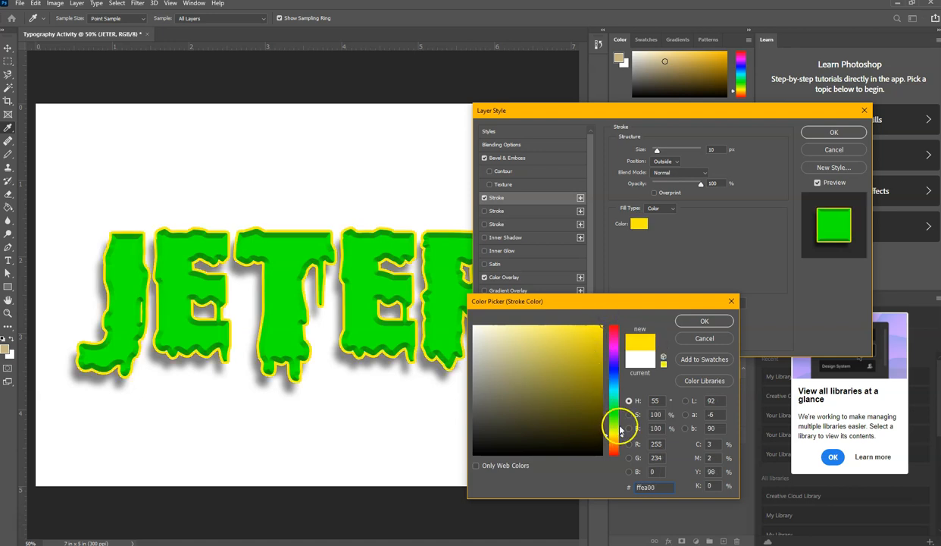
pyautogui.click(614, 445)
pyautogui.click(615, 454)
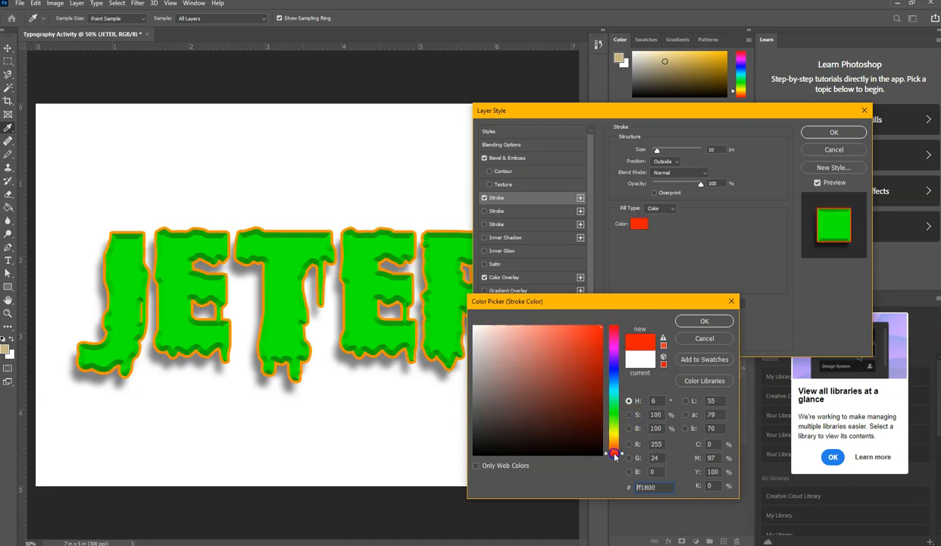
pyautogui.moveTo(614, 463)
pyautogui.mouseDown()
pyautogui.moveTo(615, 336)
pyautogui.moveTo(616, 457)
pyautogui.moveTo(617, 447)
pyautogui.mouseUp()
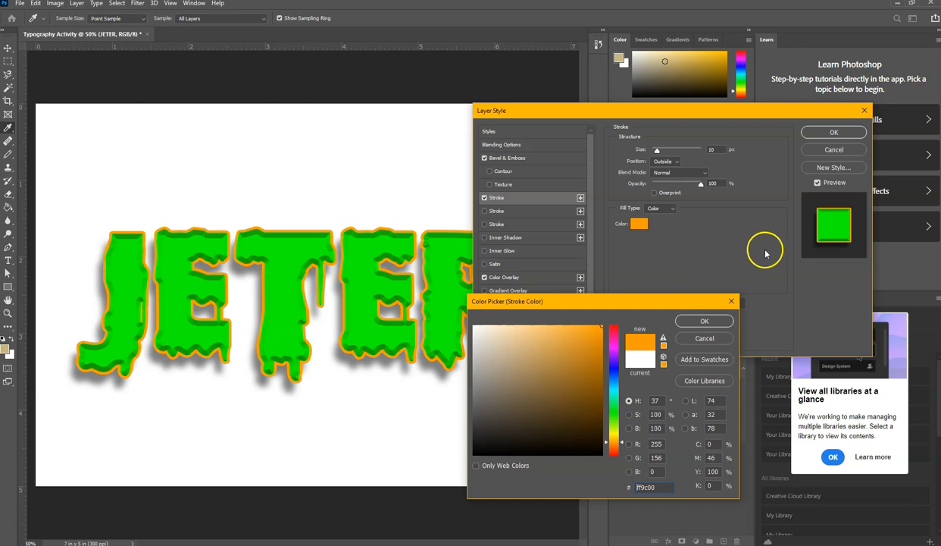
pyautogui.click(705, 322)
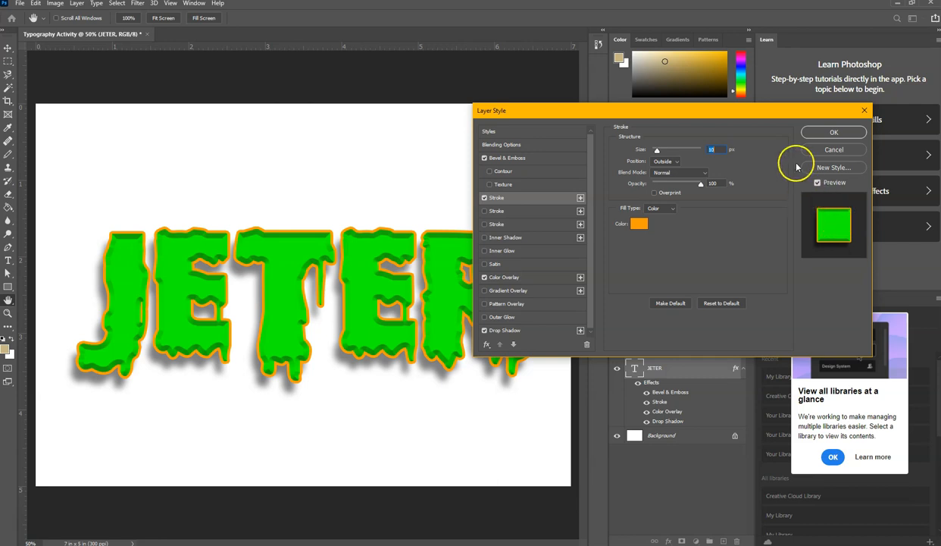
# Save the effects as a new style named Typography Activity including layer effects, and apply the layer style to the text.
pyautogui.click(837, 170)
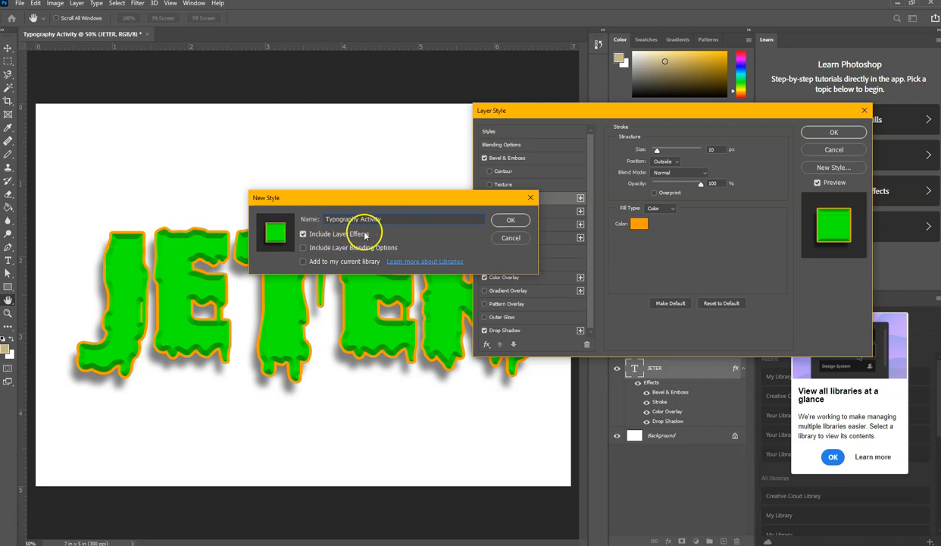
pyautogui.click(518, 221)
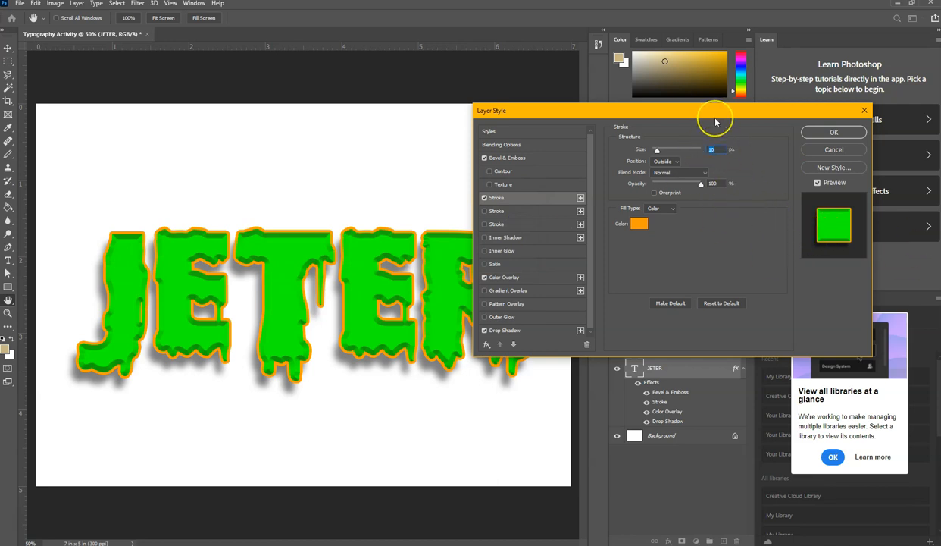
pyautogui.moveTo(716, 121); pyautogui.dragTo(439, 128)
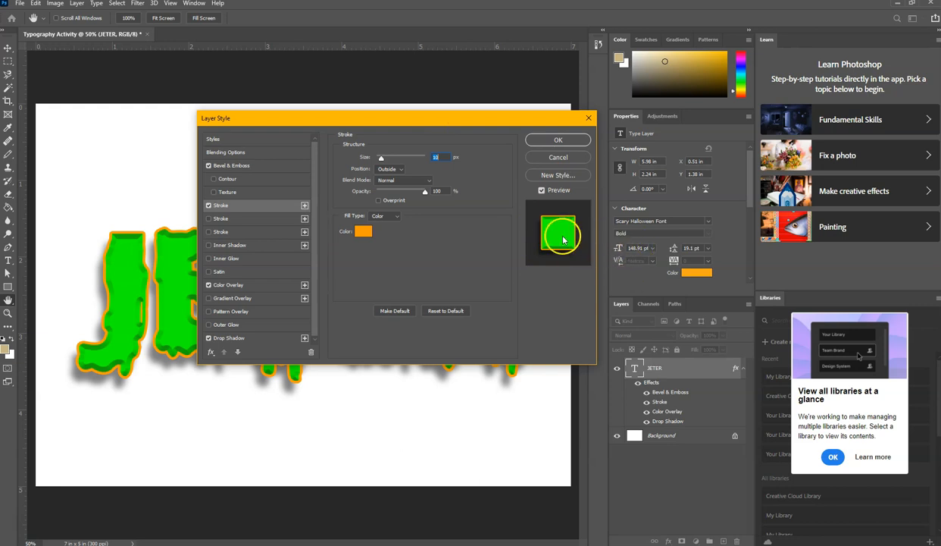
pyautogui.click(554, 139)
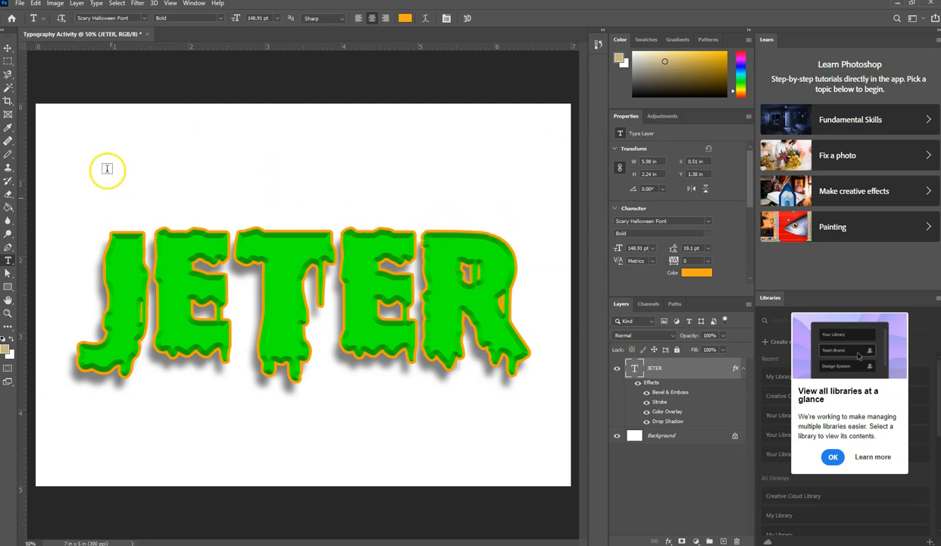
# Save the document on the computer as Typography Activity in Documents, replacing the existing PSD and keeping Maximize Compatibility on.
pyautogui.click(19, 4)
pyautogui.click(35, 126)
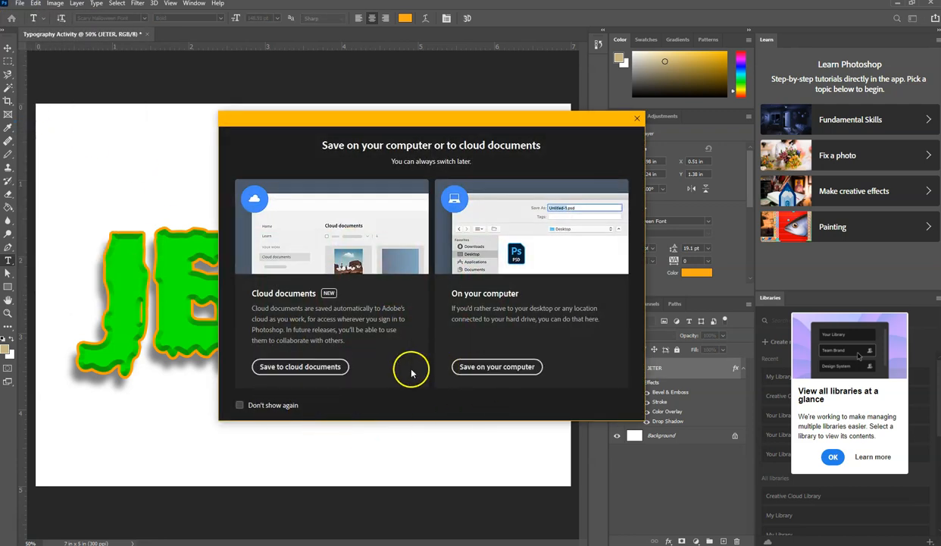
pyautogui.click(480, 368)
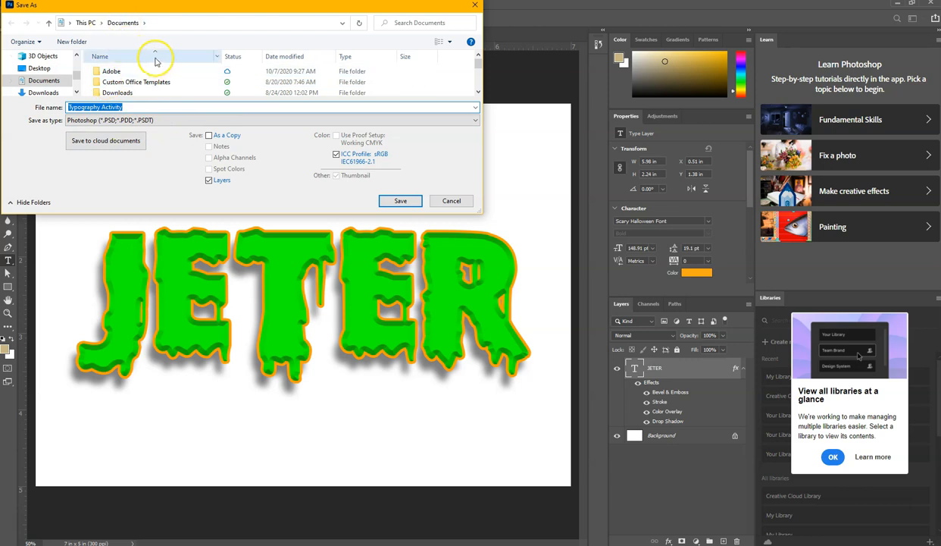
pyautogui.click(43, 81)
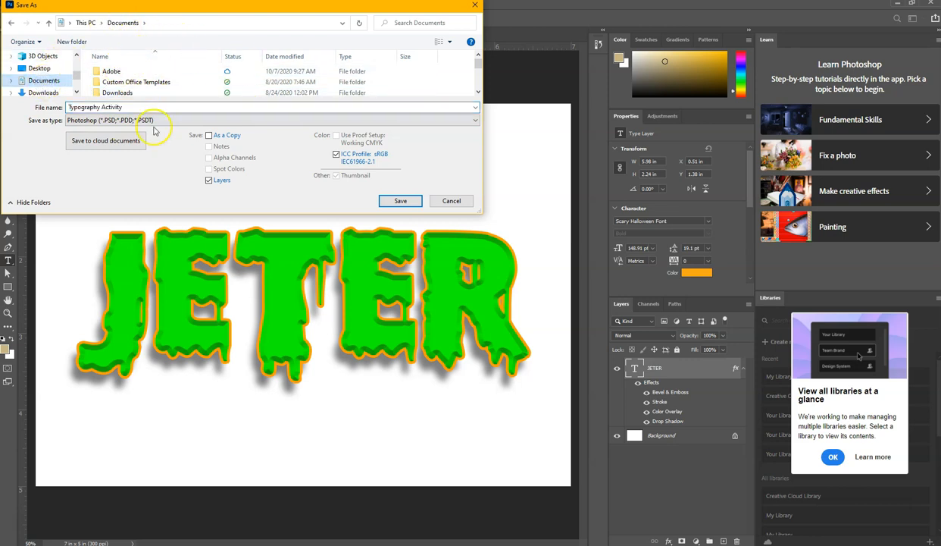
pyautogui.click(400, 203)
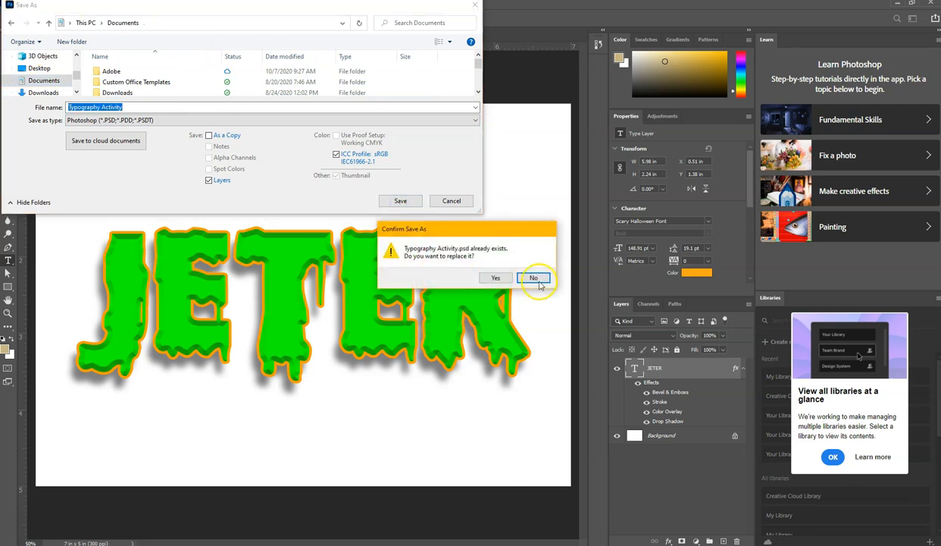
pyautogui.click(495, 279)
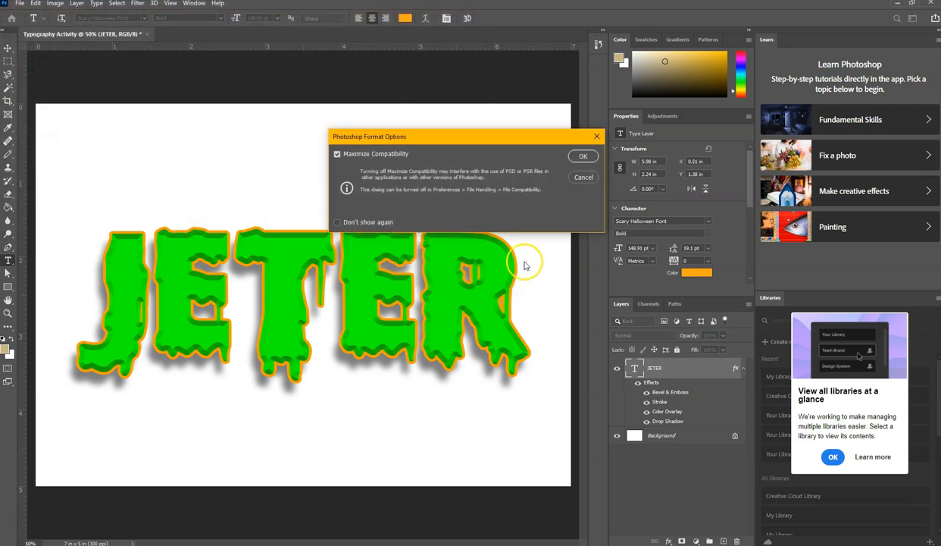
pyautogui.click(581, 162)
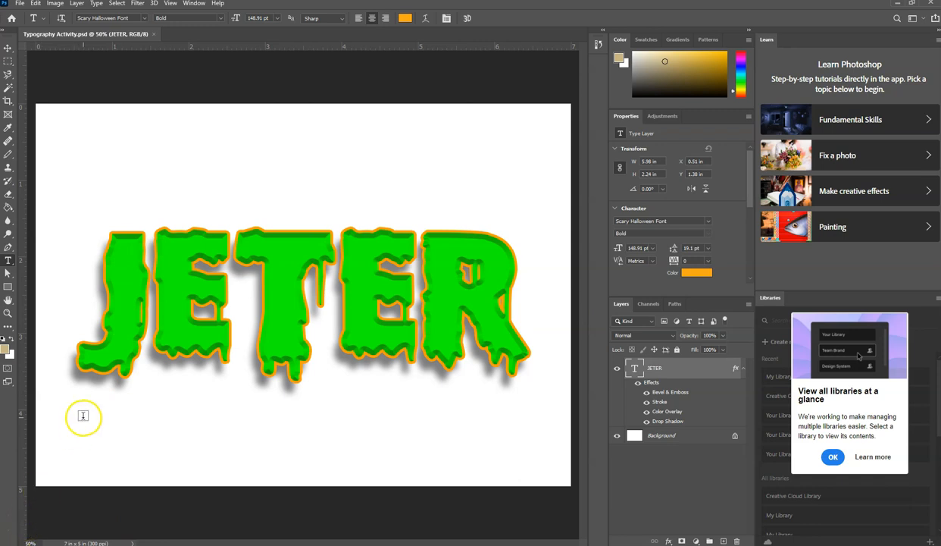
# Switch to the Chrome window with the school apps page and open photopea.leeschools.net in a new tab.
pyautogui.moveTo(1, 125)
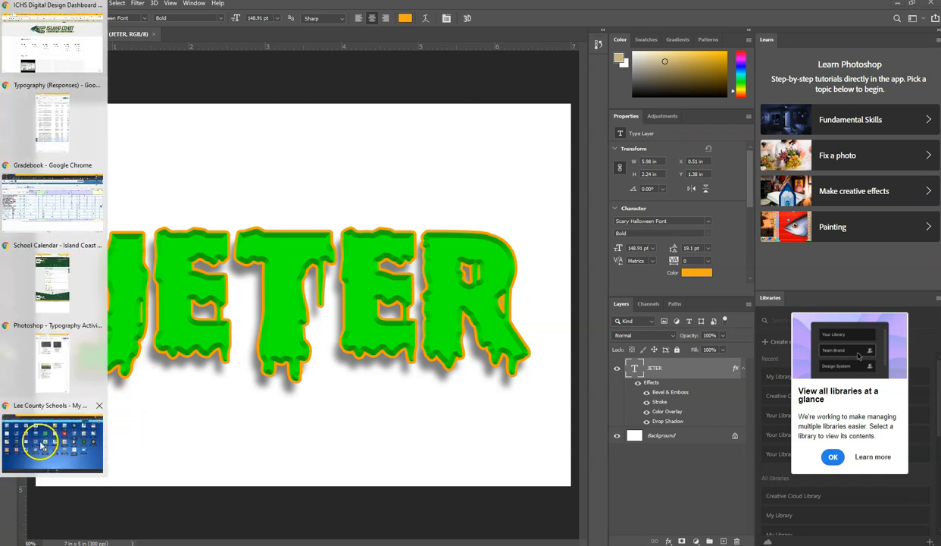
pyautogui.click(42, 447)
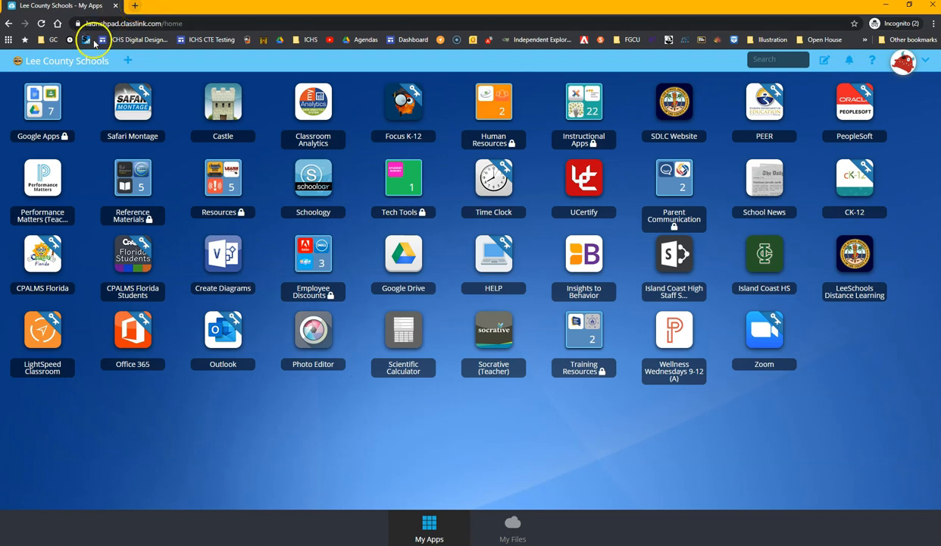
pyautogui.click(135, 7)
pyautogui.write('phot')
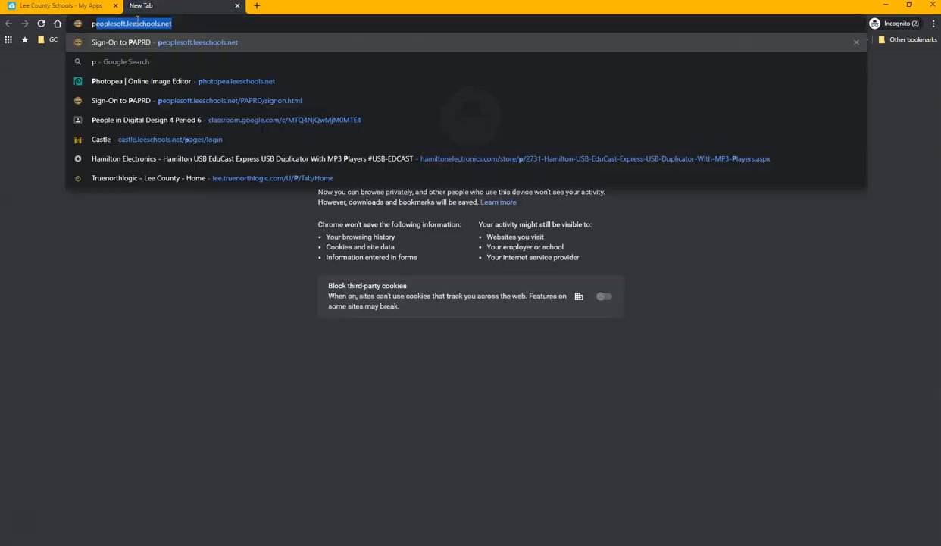
pyautogui.press('Return')
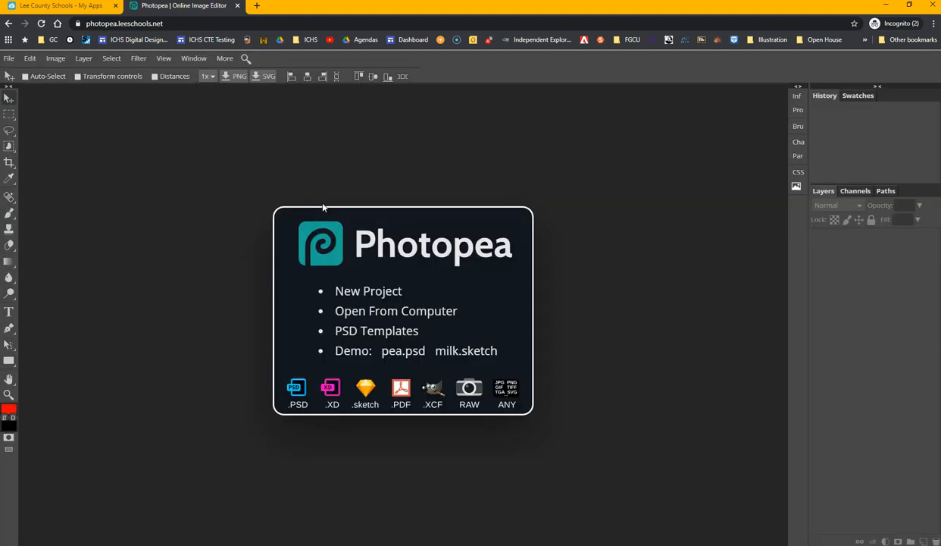
# Launch the Photo Editor app from the school apps page and close the extra Photopea tab.
pyautogui.click(47, 7)
pyautogui.click(311, 332)
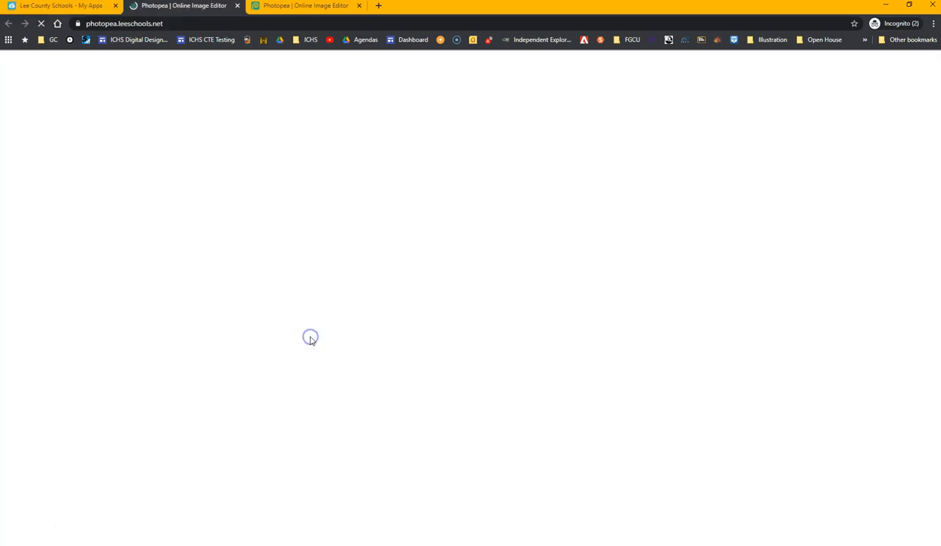
pyautogui.click(361, 6)
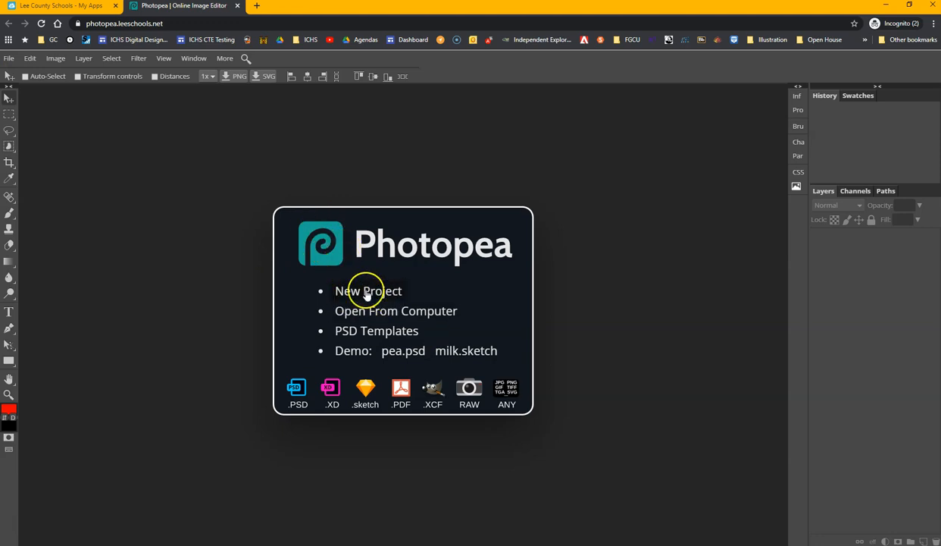
# Start a new Photopea project measured in inches, with a width of 7 and a height of 5.
pyautogui.click(10, 58)
pyautogui.click(16, 73)
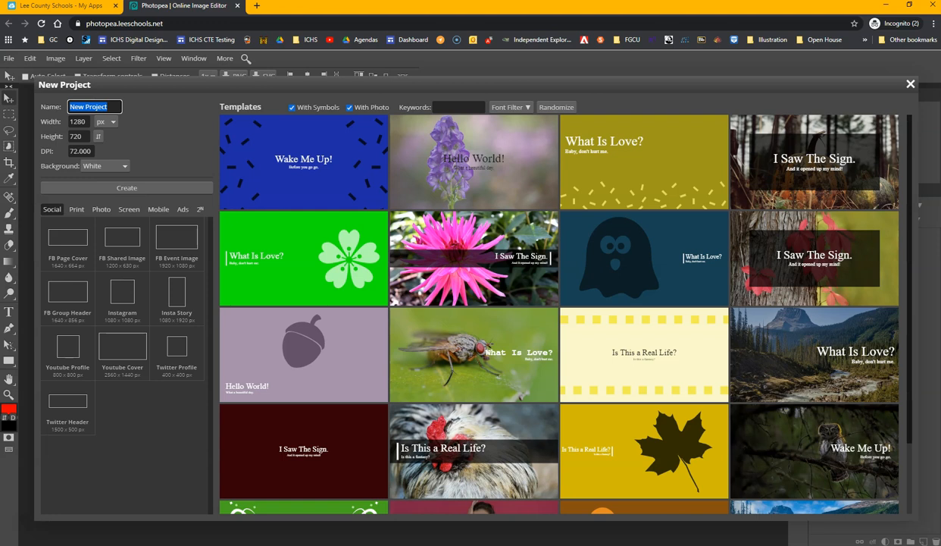
pyautogui.click(113, 122)
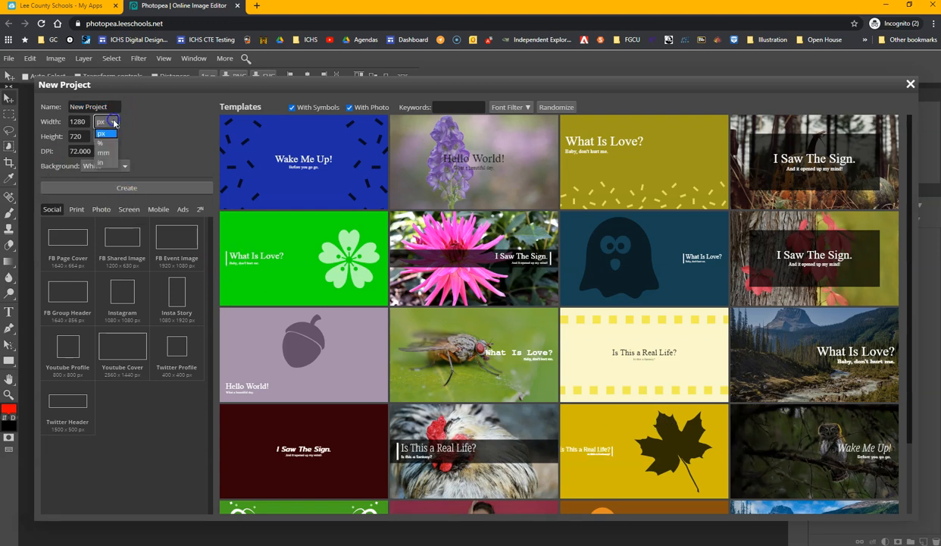
pyautogui.click(106, 164)
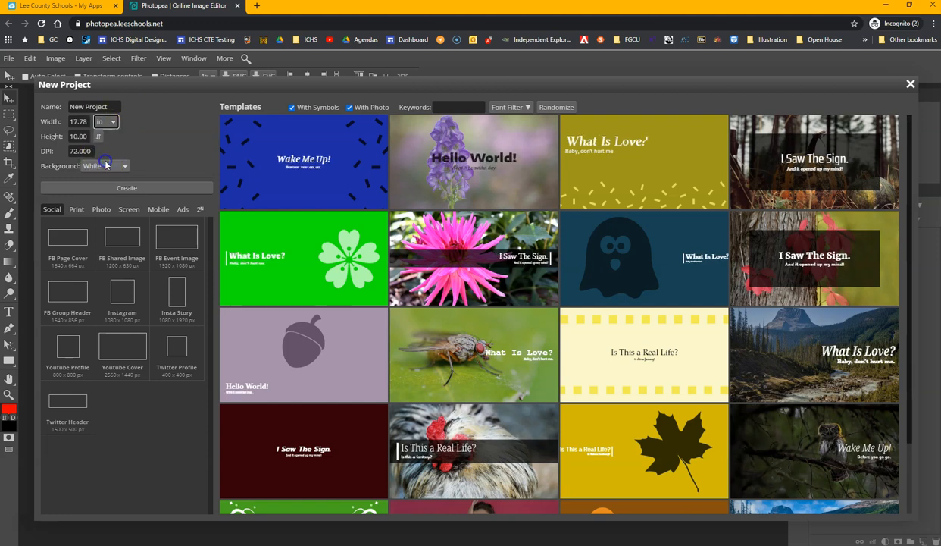
pyautogui.click(82, 119)
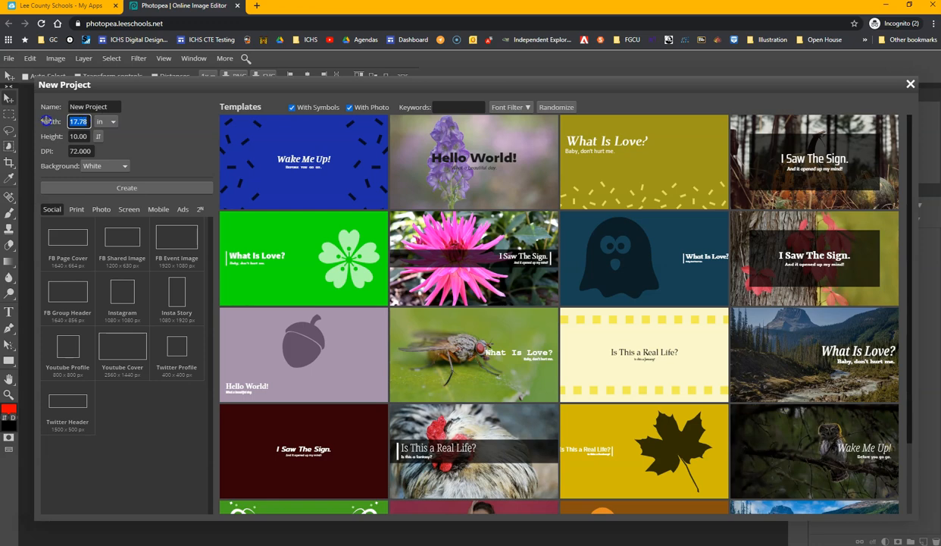
pyautogui.write('7')
pyautogui.click(88, 136)
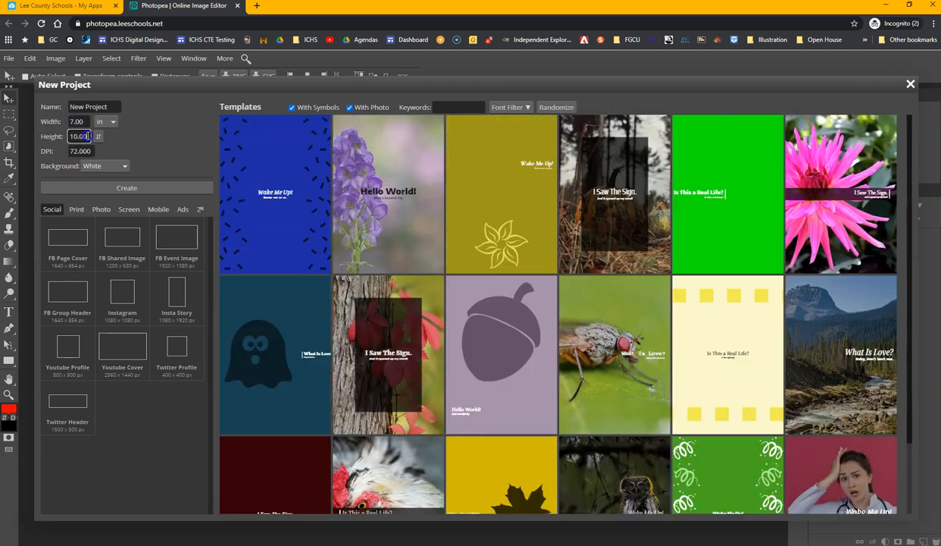
pyautogui.write('5')
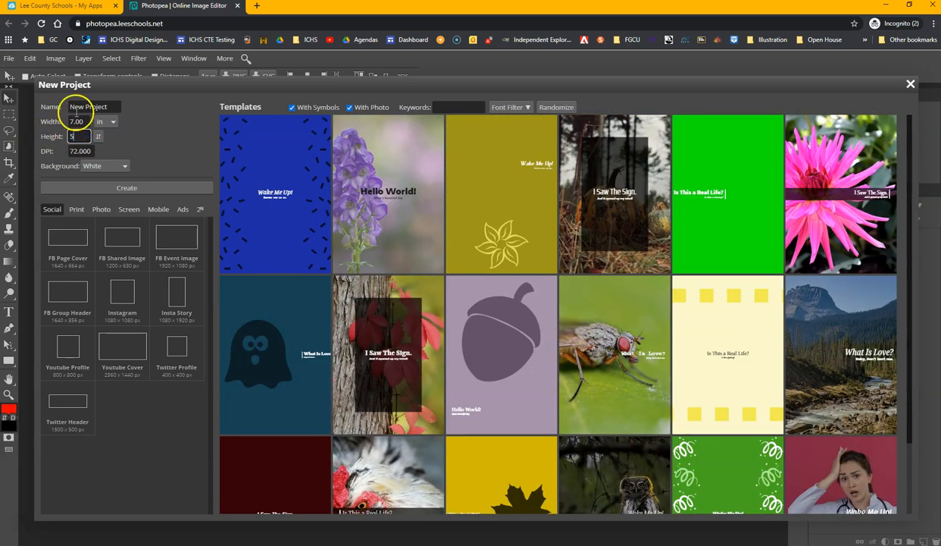
# Name the project Typography Activity, set its resolution to 300 DPI, and create it.
pyautogui.click(80, 107)
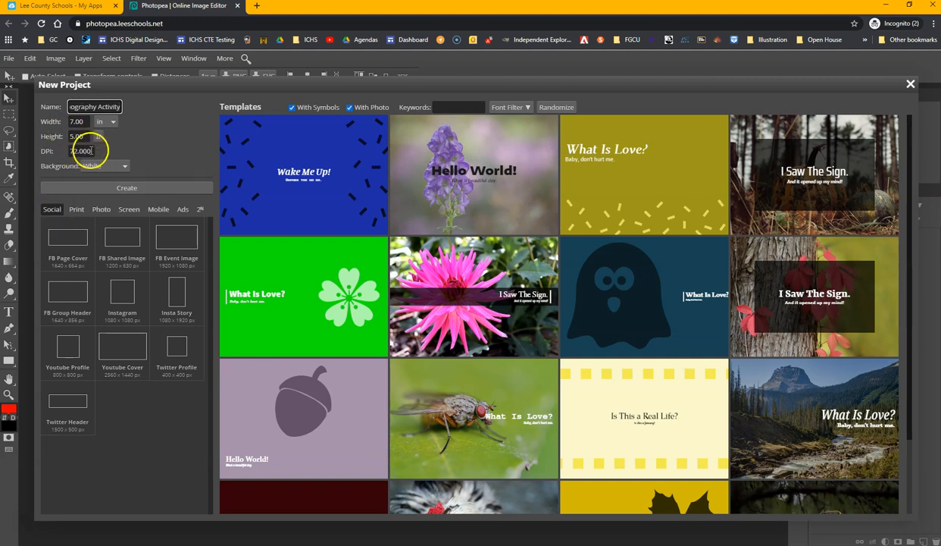
pyautogui.moveTo(94, 150); pyautogui.dragTo(64, 147)
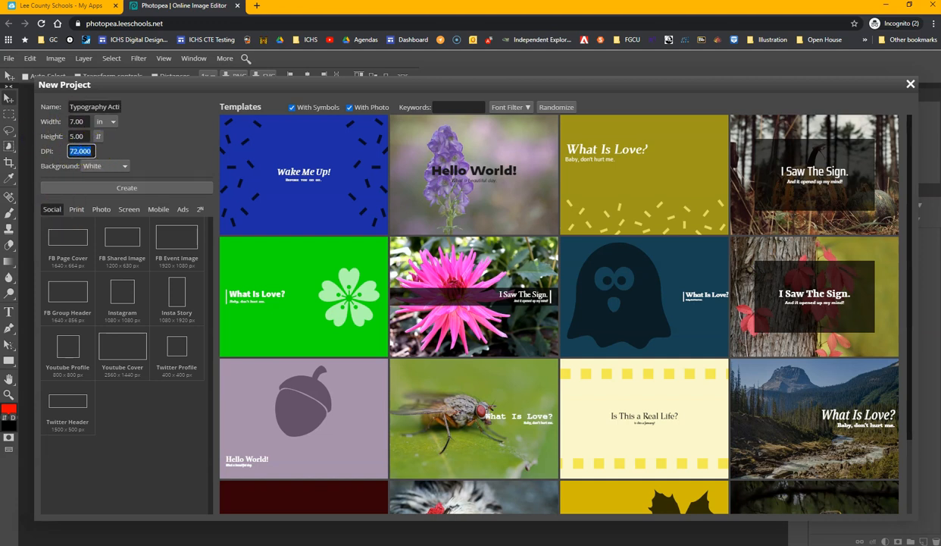
pyautogui.write('300')
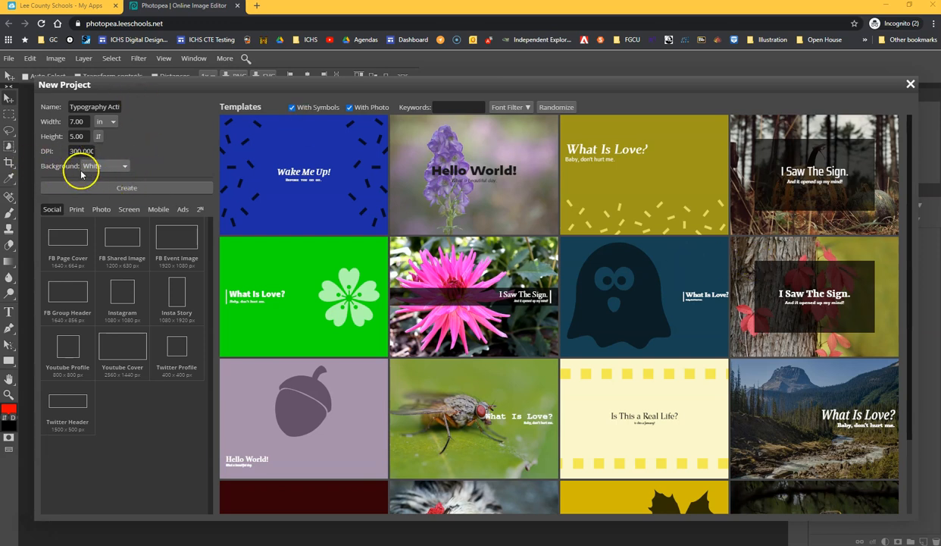
pyautogui.click(149, 190)
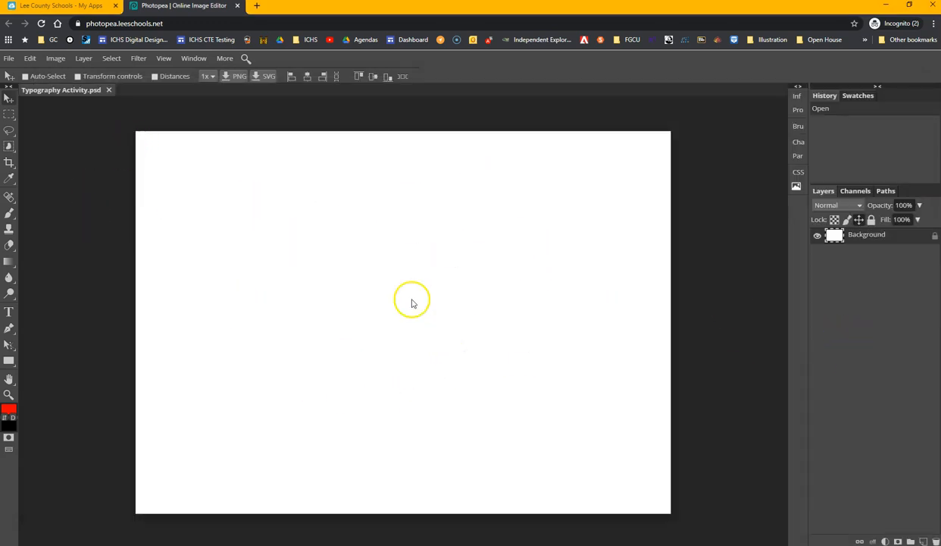
# Add the surname in capital letters on the canvas using the Destroy font at 150 px.
pyautogui.click(8, 314)
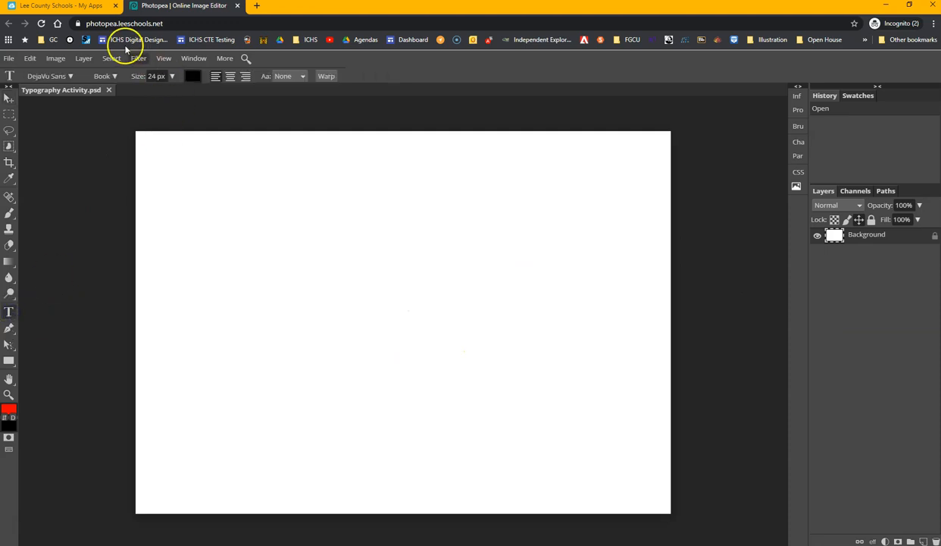
pyautogui.click(72, 75)
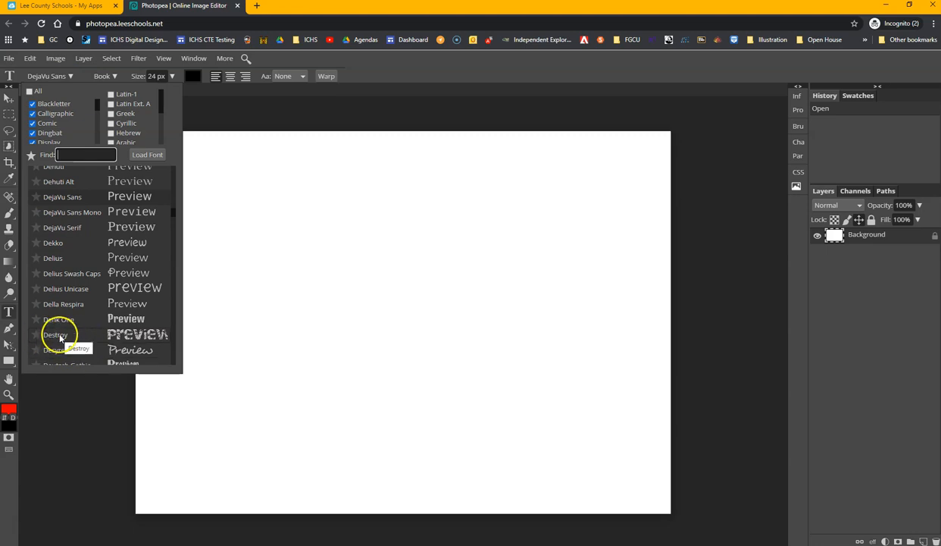
pyautogui.click(59, 335)
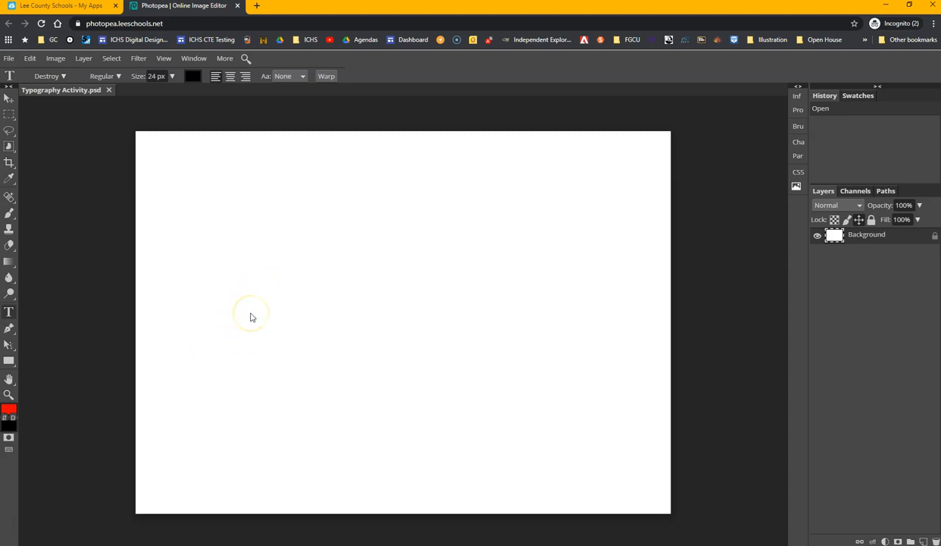
pyautogui.click(173, 76)
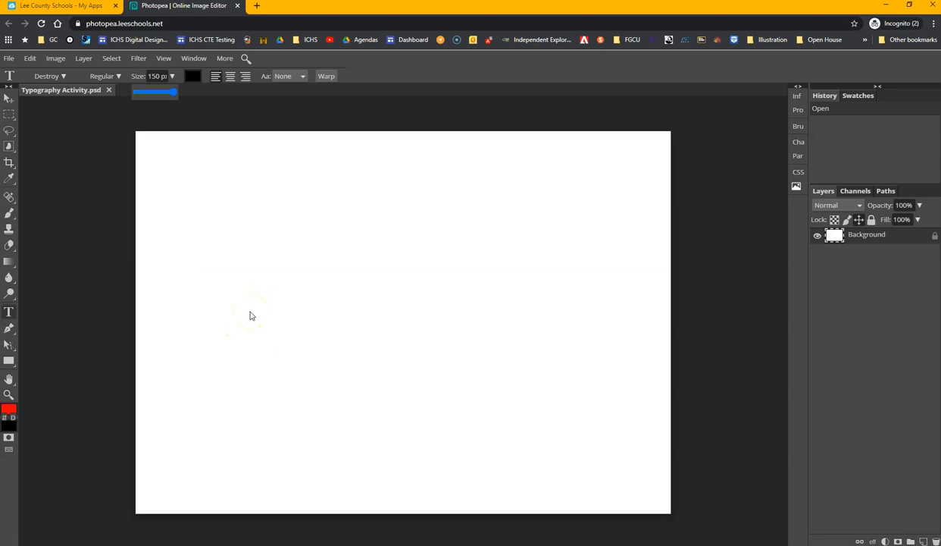
pyautogui.click(251, 315)
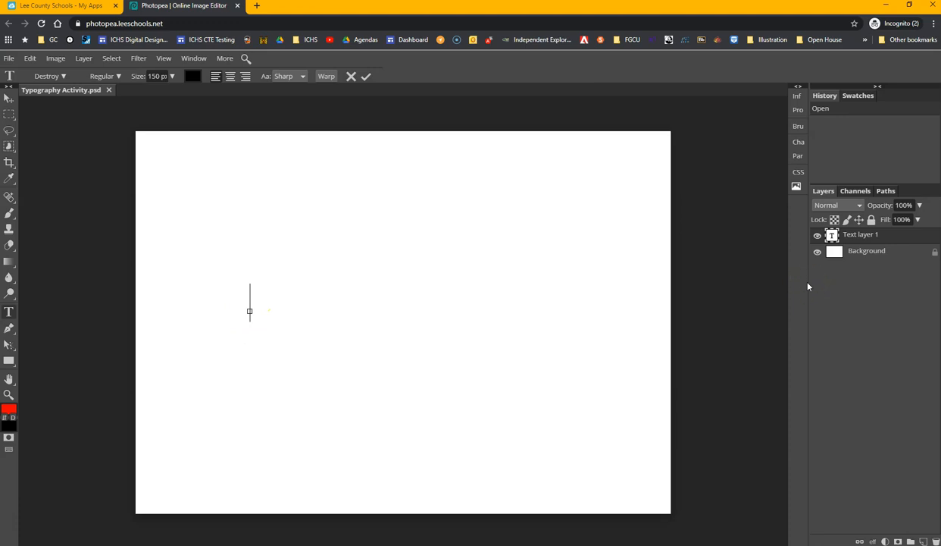
pyautogui.write('JETER')
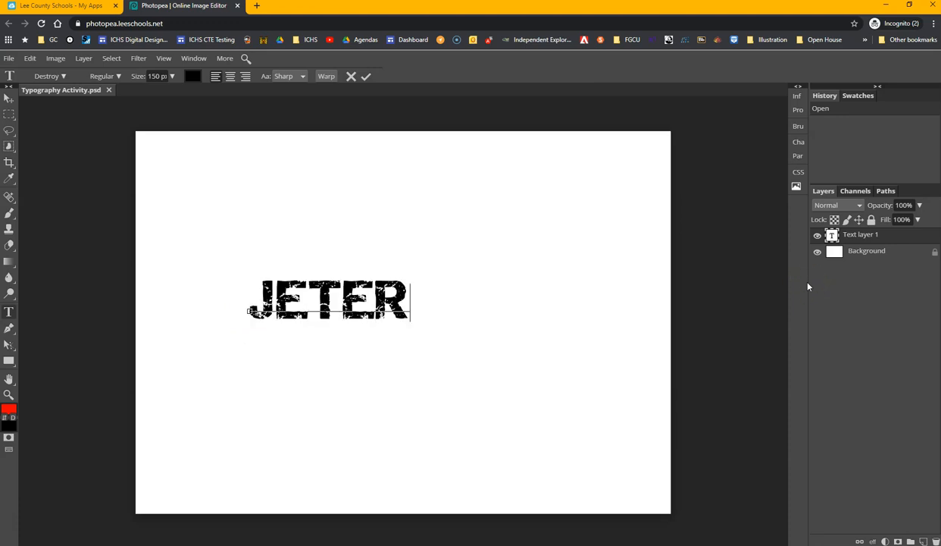
pyautogui.click(31, 59)
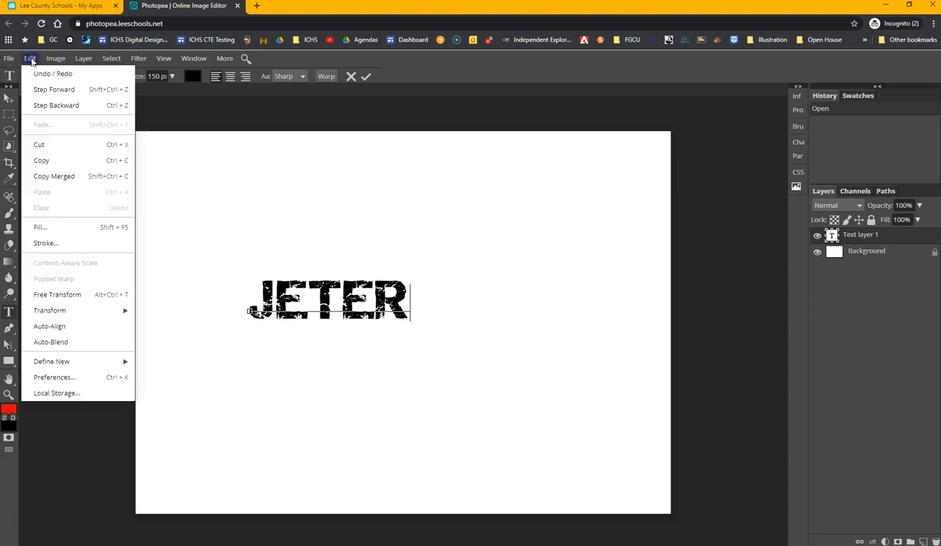
pyautogui.click(47, 294)
pyautogui.moveTo(412, 280); pyautogui.dragTo(419, 276)
pyautogui.hotkey('ctrl', 'z')
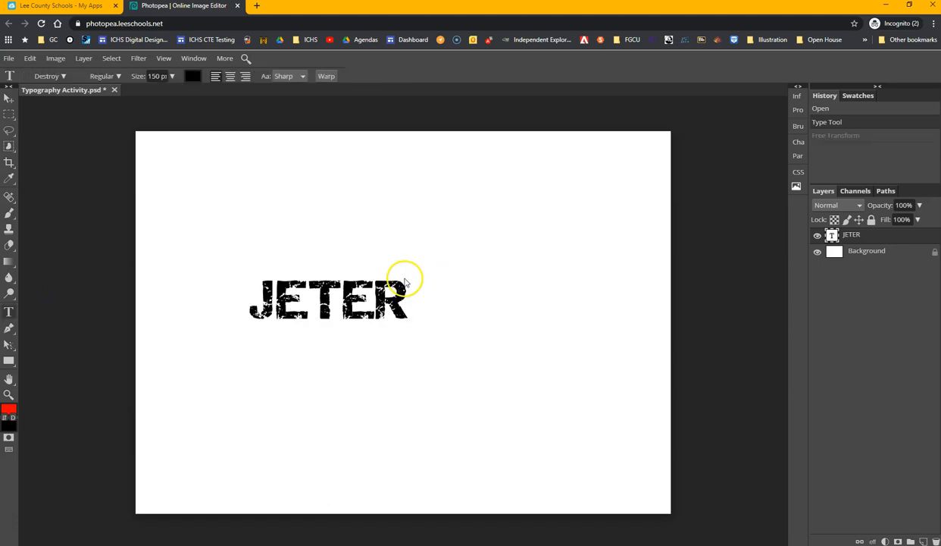
# Scale the surname text proportionally to about 306% with Free Transform so it spans most of the canvas width.
pyautogui.click(29, 58)
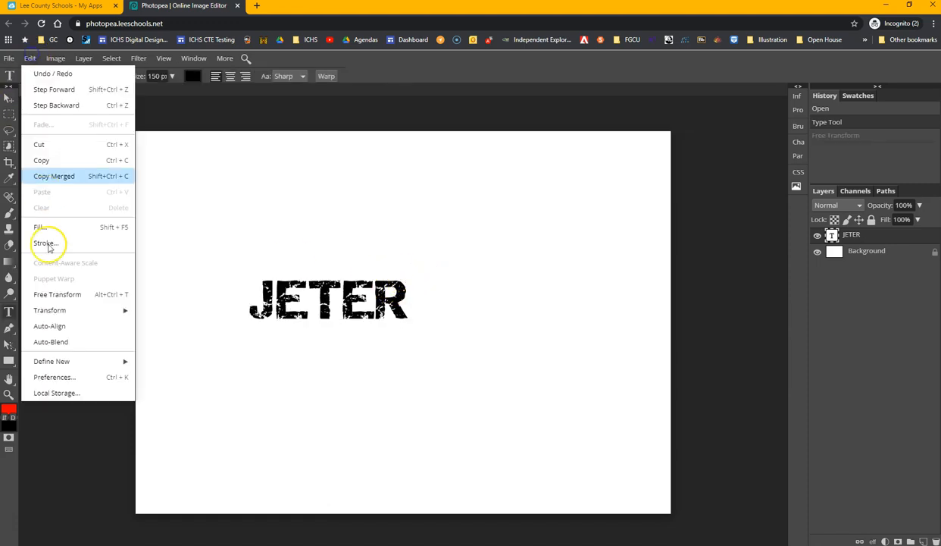
pyautogui.click(68, 294)
pyautogui.moveTo(414, 279); pyautogui.dragTo(651, 161)
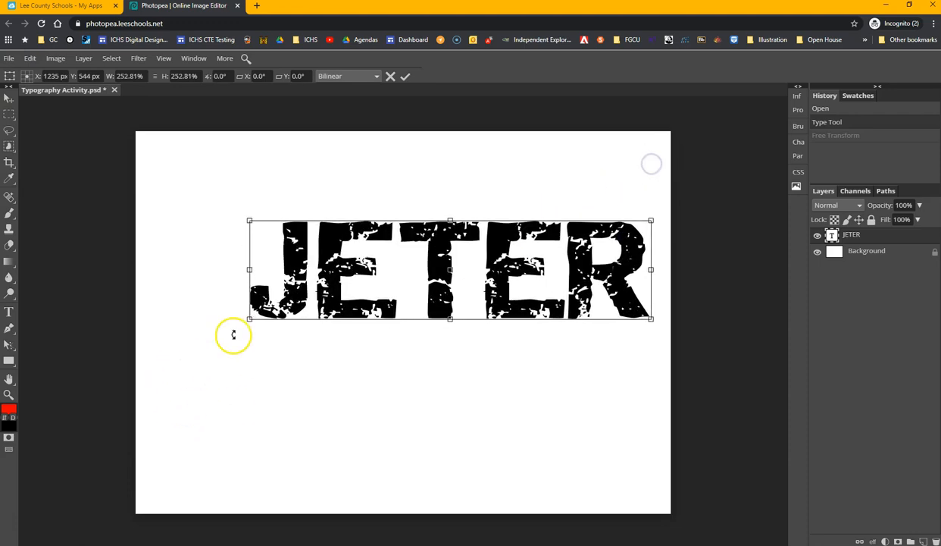
pyautogui.moveTo(250, 319); pyautogui.dragTo(166, 361)
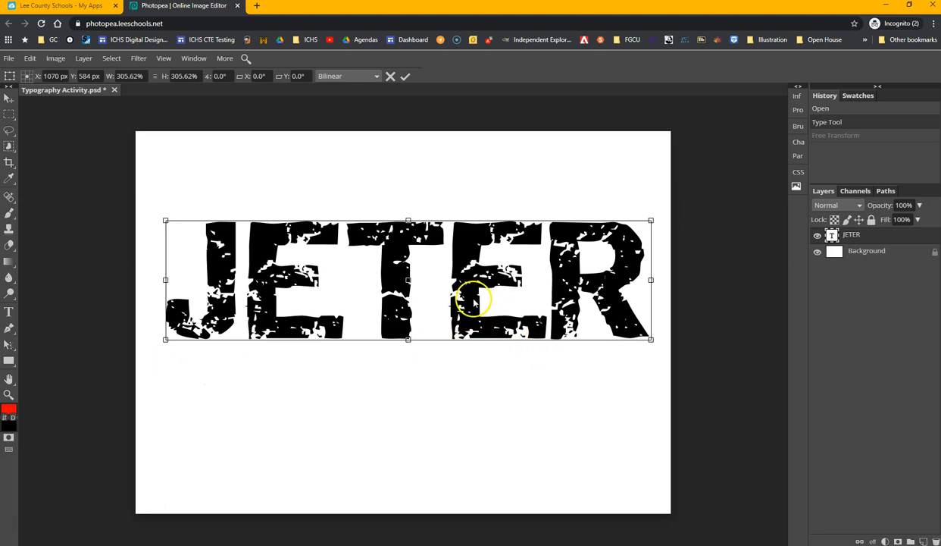
pyautogui.click(406, 78)
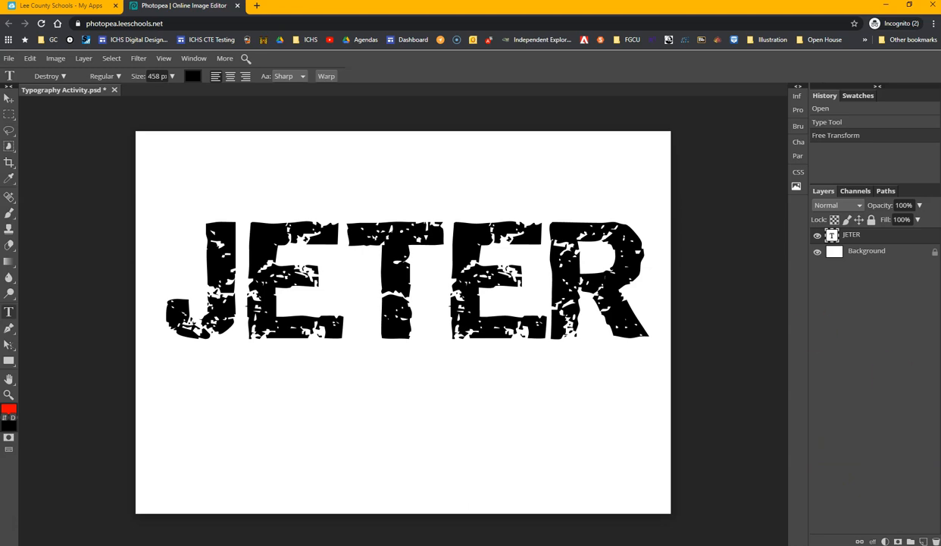
# Add a Drop Shadow to the surname layer with 50% opacity, 60° angle, 50 px distance, 10% spread and 30 px size.
pyautogui.doubleClick(852, 234)
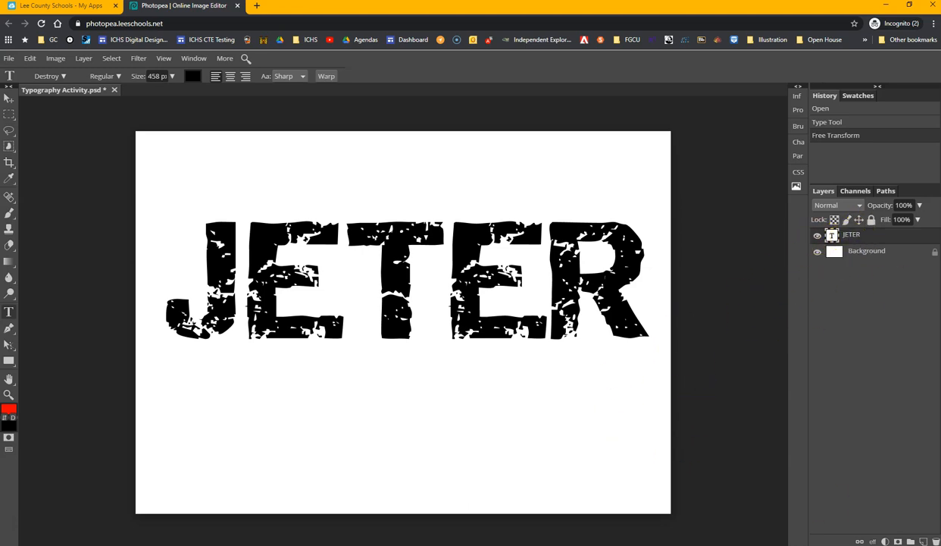
pyautogui.click(873, 541)
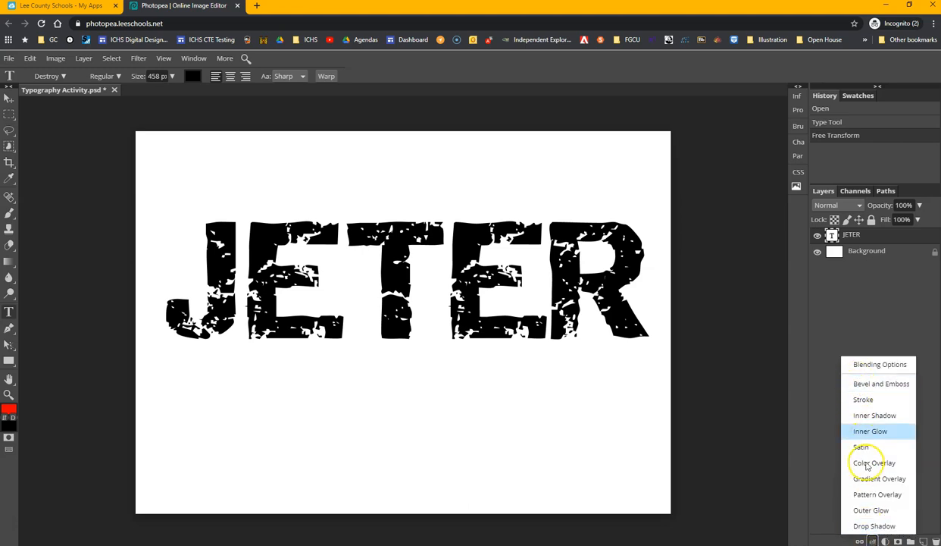
pyautogui.click(875, 526)
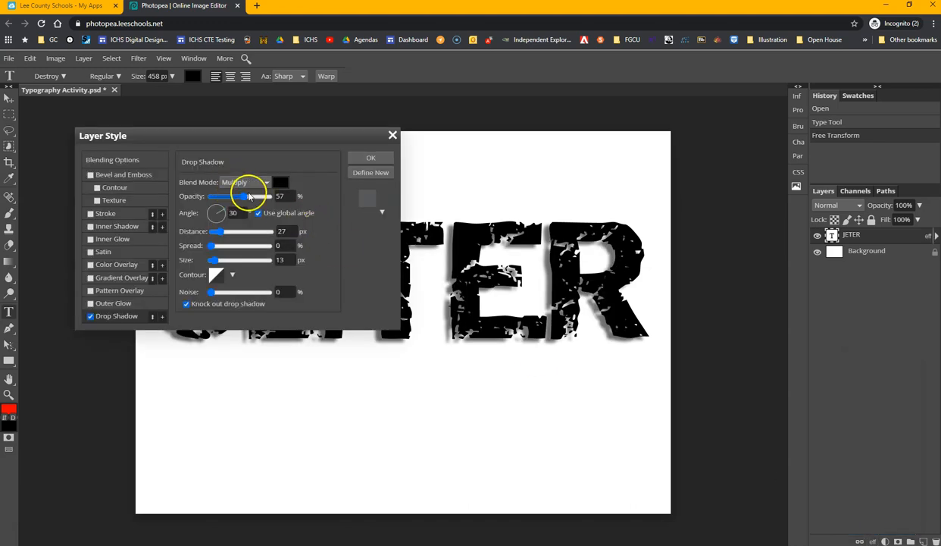
pyautogui.click(285, 196)
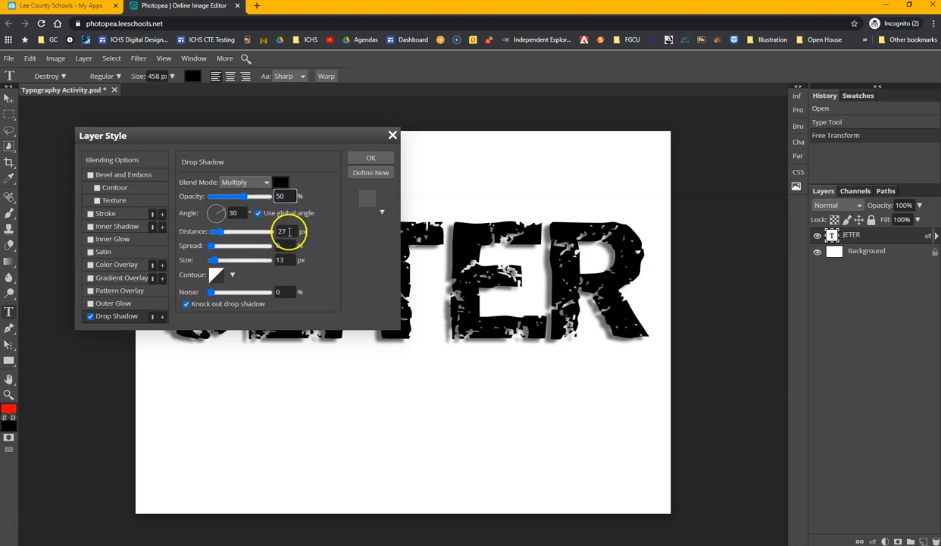
pyautogui.click(234, 213)
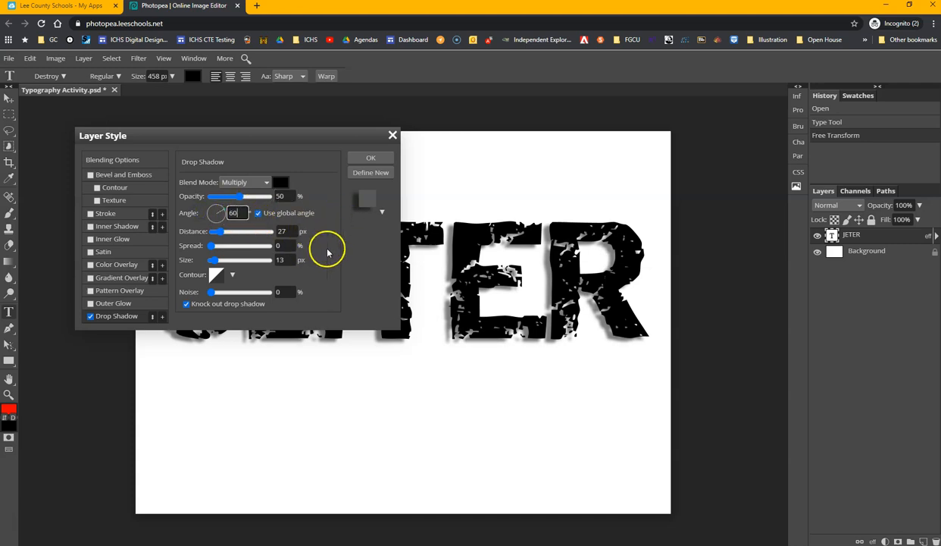
pyautogui.moveTo(287, 231); pyautogui.dragTo(261, 232)
pyautogui.write('5')
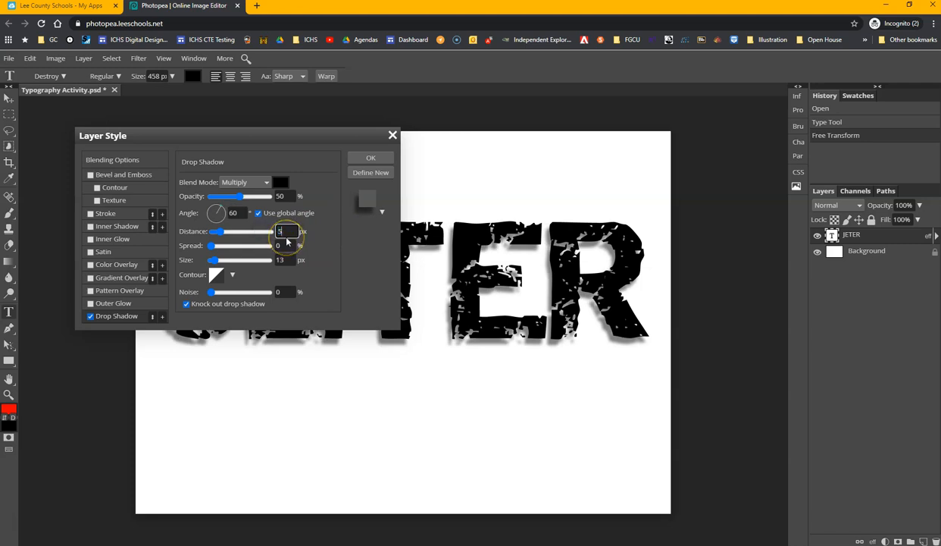
pyautogui.write('0')
pyautogui.click(284, 246)
pyautogui.click(279, 259)
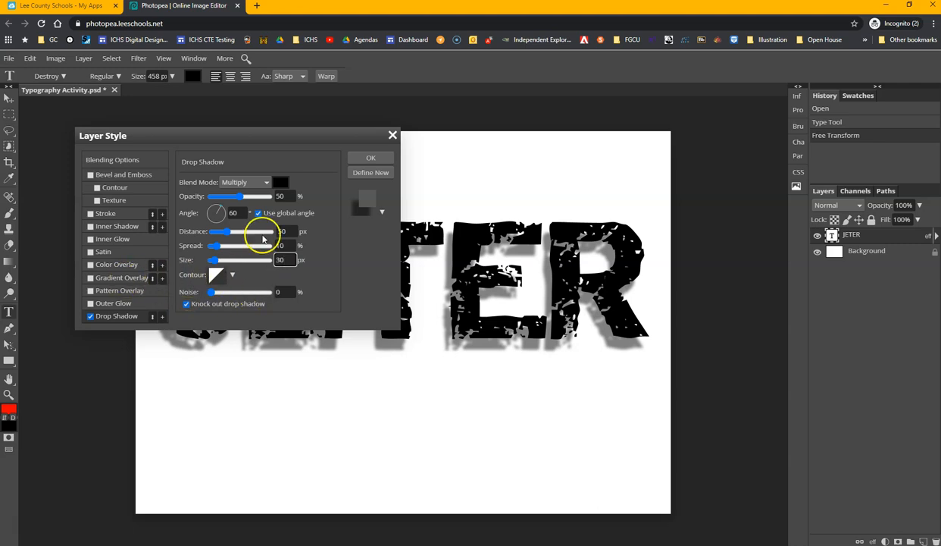
# Give the surname layer a Color Overlay in bright blue 00cbff, leaving Gradient Overlay off.
pyautogui.click(116, 279)
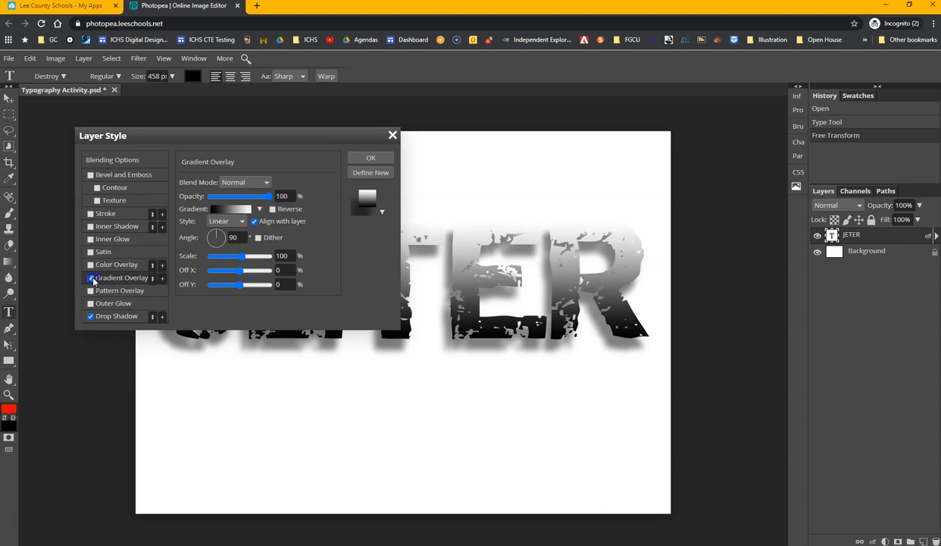
pyautogui.click(91, 278)
pyautogui.click(107, 265)
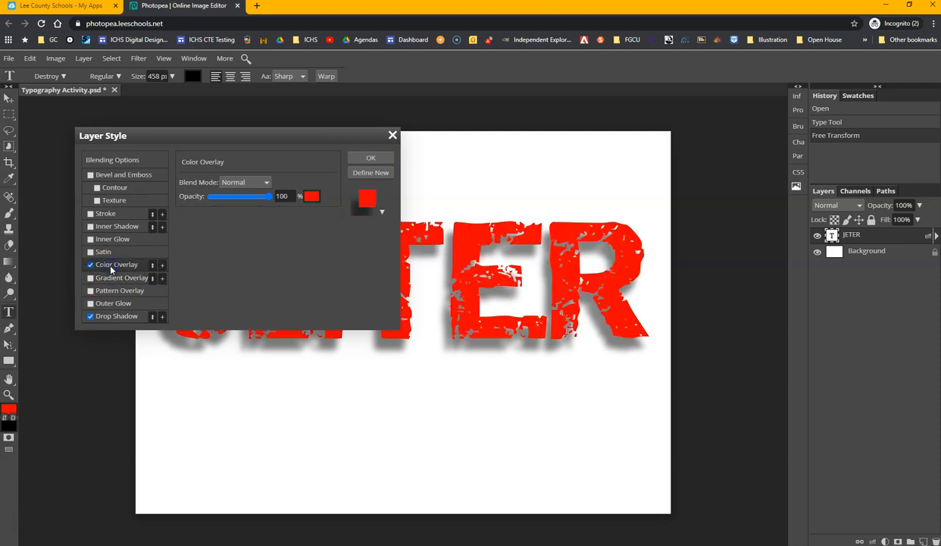
pyautogui.click(311, 196)
pyautogui.moveTo(292, 326); pyautogui.dragTo(297, 320)
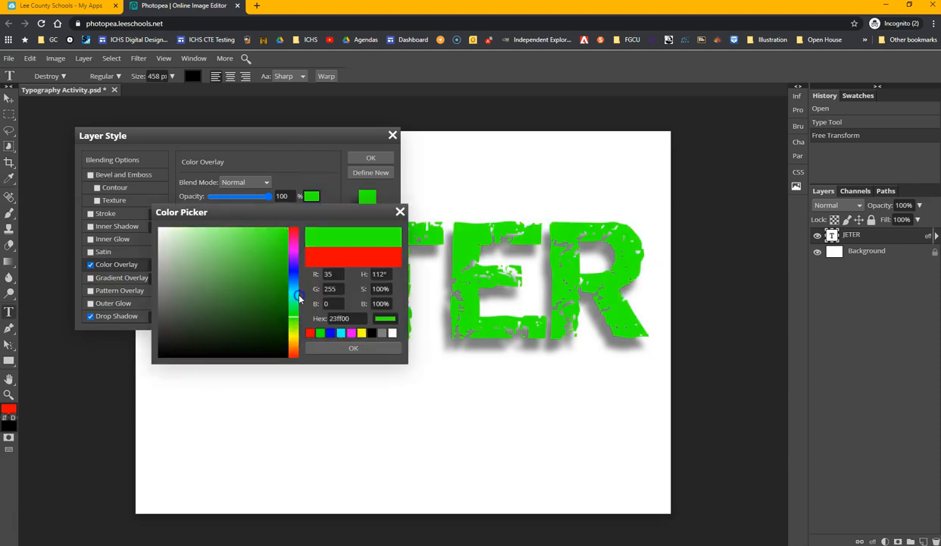
pyautogui.click(293, 280)
pyautogui.click(295, 287)
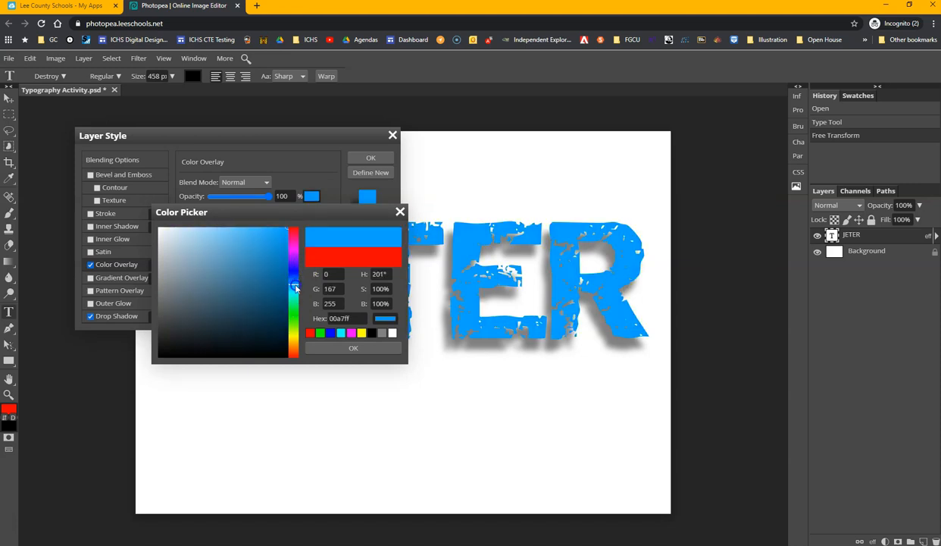
pyautogui.click(295, 289)
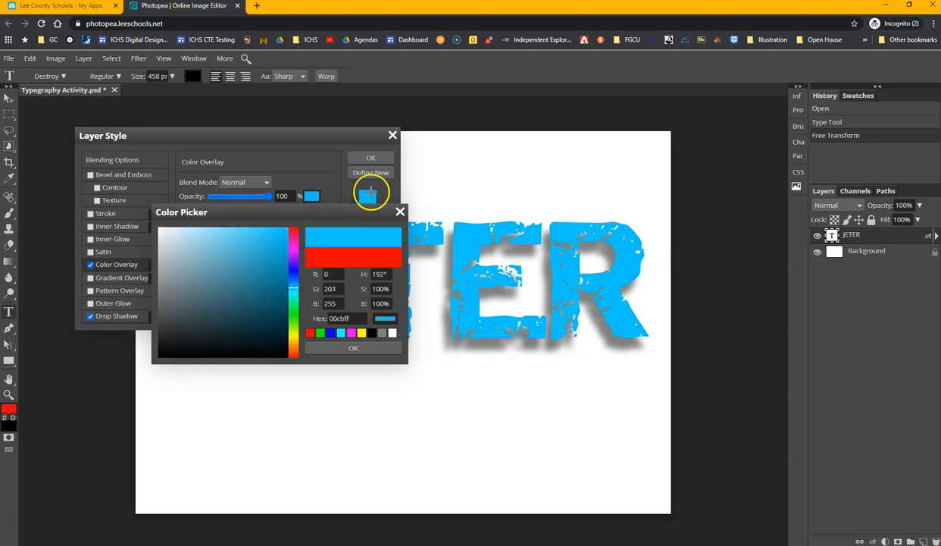
pyautogui.click(363, 348)
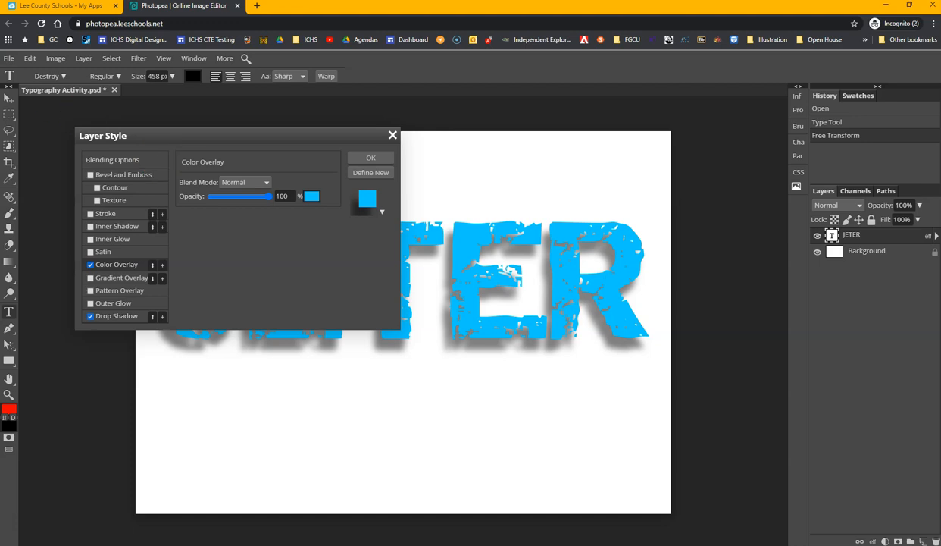
# Add an Inner Bevel to the surname with the Chisel Hard technique, 200% depth and 20 px size.
pyautogui.click(106, 174)
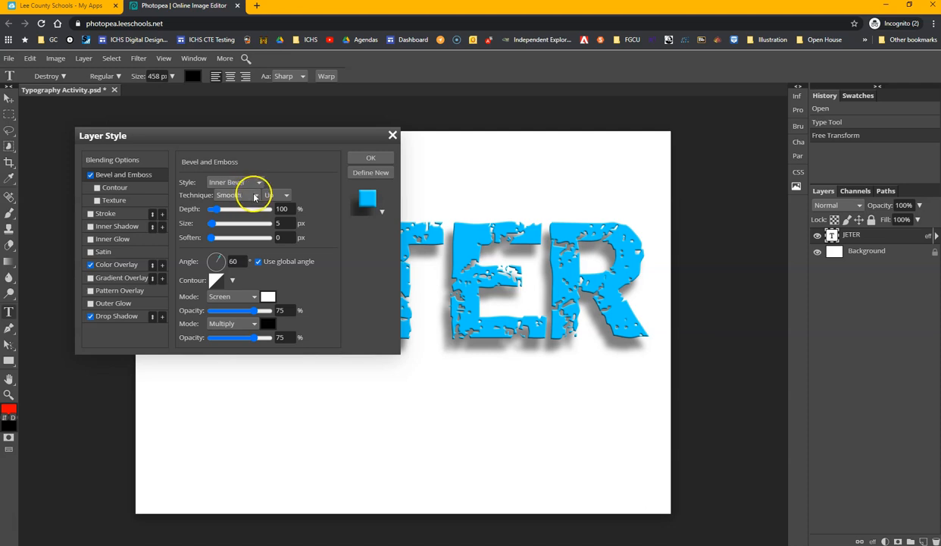
pyautogui.click(251, 195)
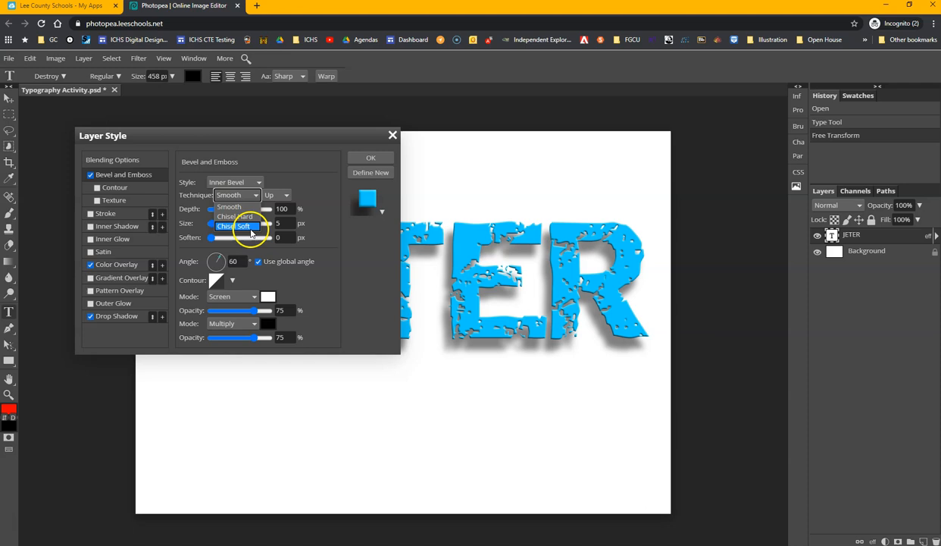
pyautogui.click(242, 217)
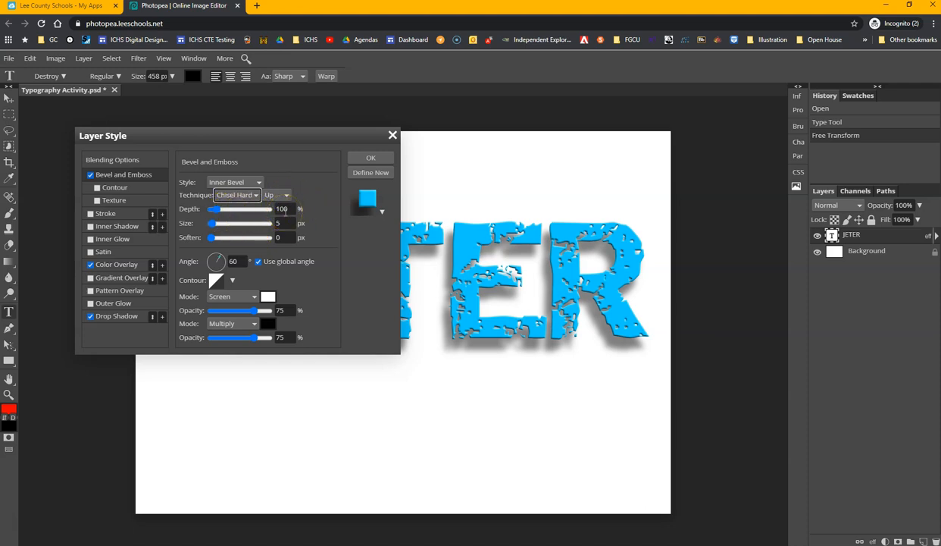
pyautogui.click(288, 210)
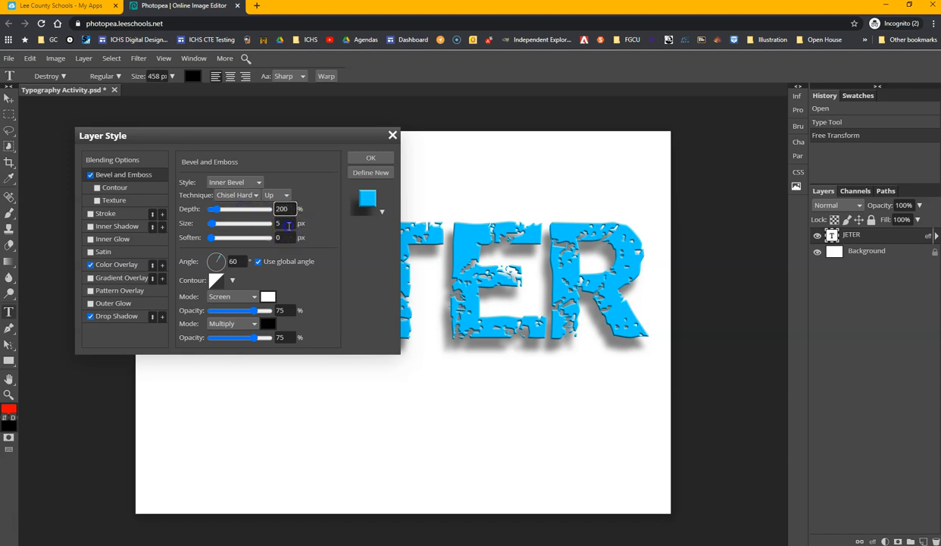
pyautogui.click(280, 224)
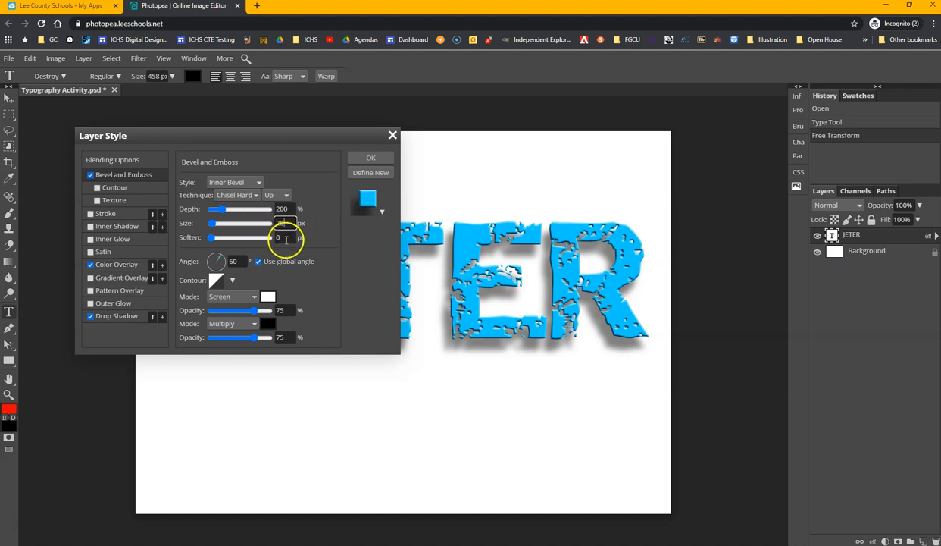
pyautogui.press('Return')
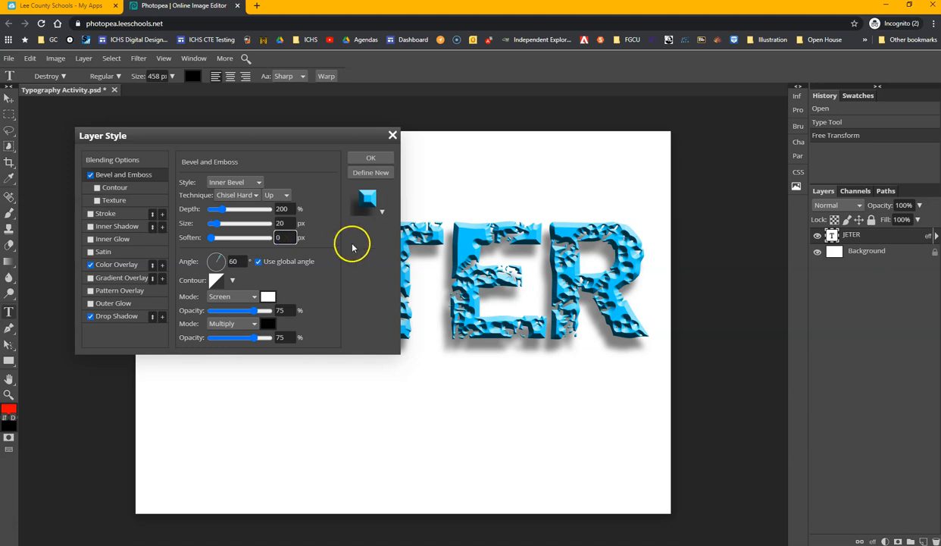
pyautogui.moveTo(283, 135); pyautogui.dragTo(380, 374)
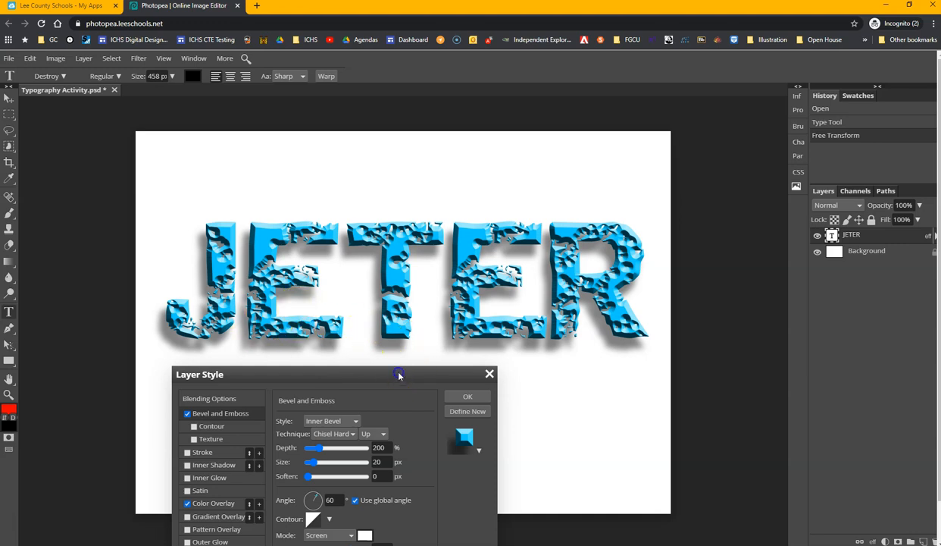
pyautogui.moveTo(399, 376); pyautogui.dragTo(393, 155)
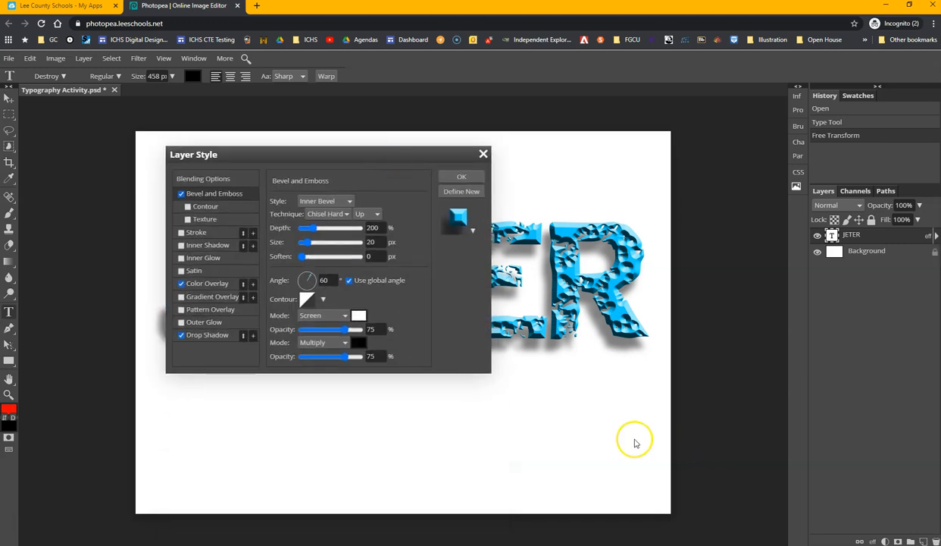
# Add a 10 px outside Stroke to the surname layer in yellow ffeb00.
pyautogui.click(195, 233)
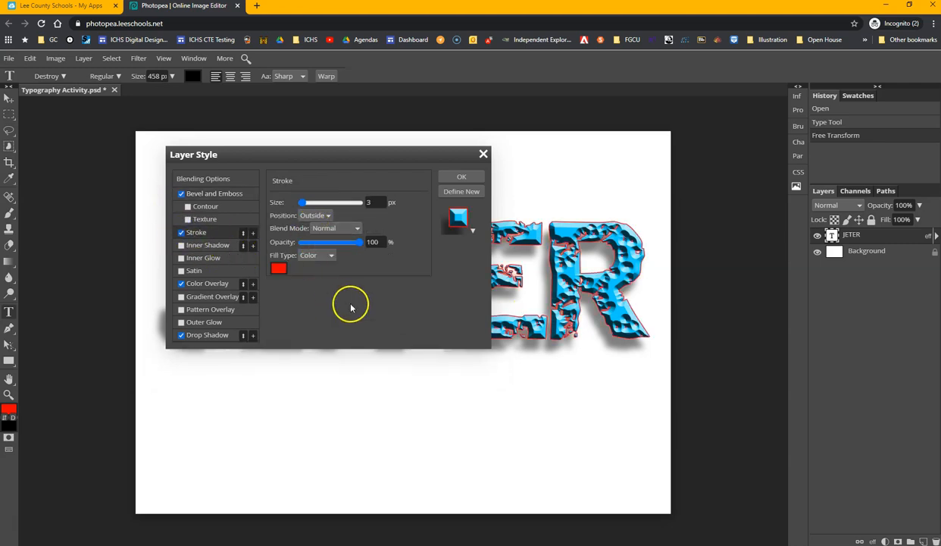
pyautogui.click(382, 200)
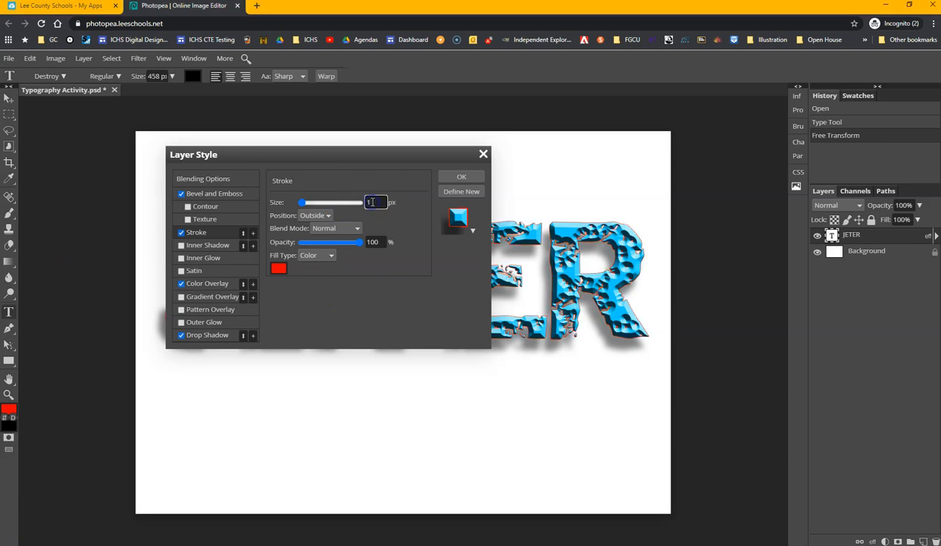
pyautogui.write('10')
pyautogui.click(280, 270)
pyautogui.click(280, 270)
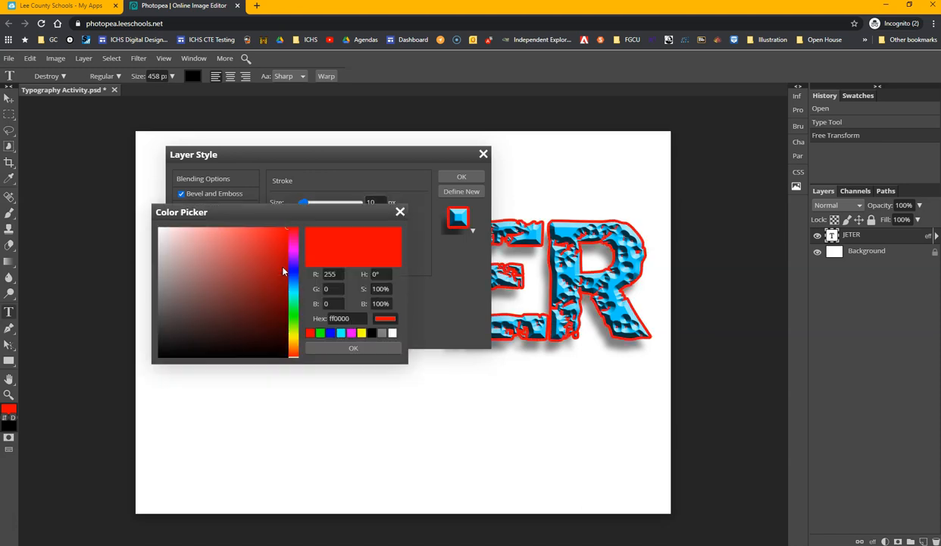
pyautogui.click(295, 308)
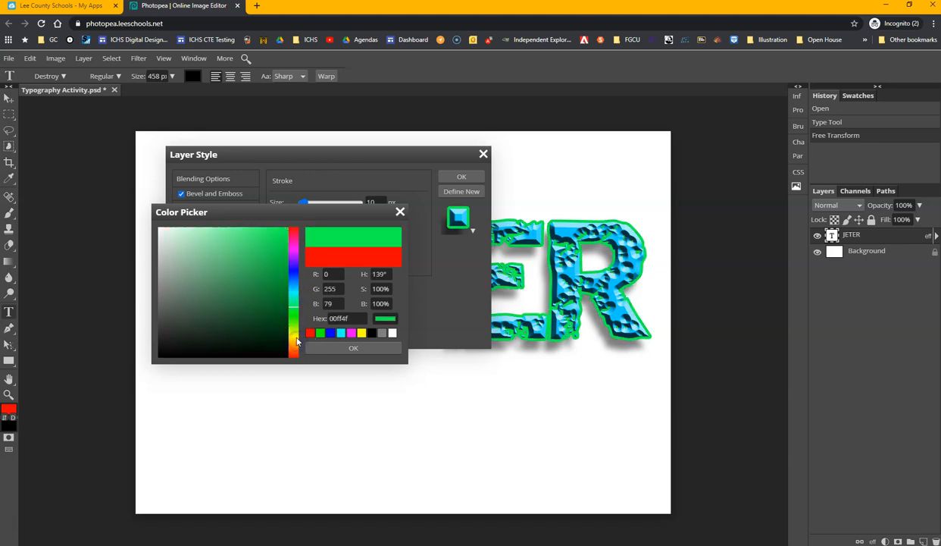
pyautogui.click(296, 338)
pyautogui.click(296, 338)
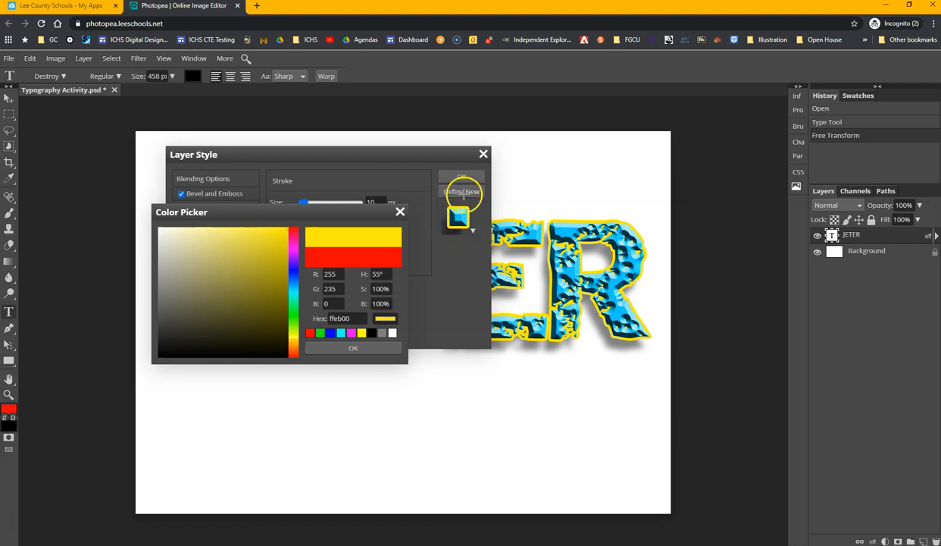
pyautogui.click(367, 354)
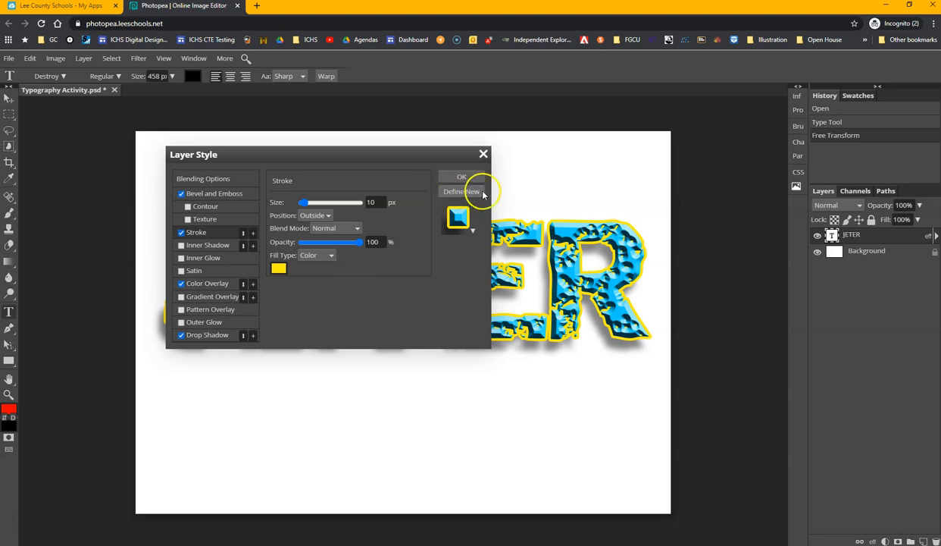
# Define the current combination of layer effects as a new style preset and select it from the style presets.
pyautogui.click(474, 231)
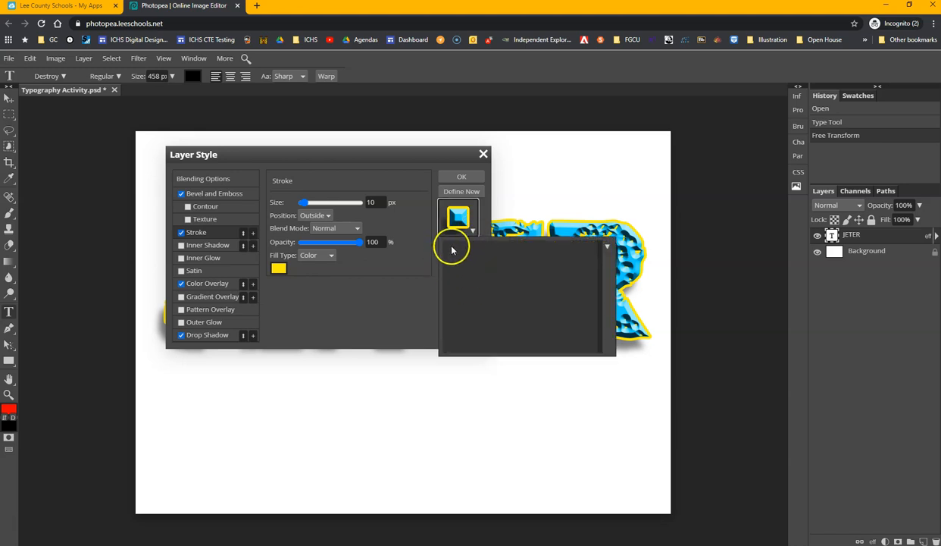
pyautogui.click(410, 317)
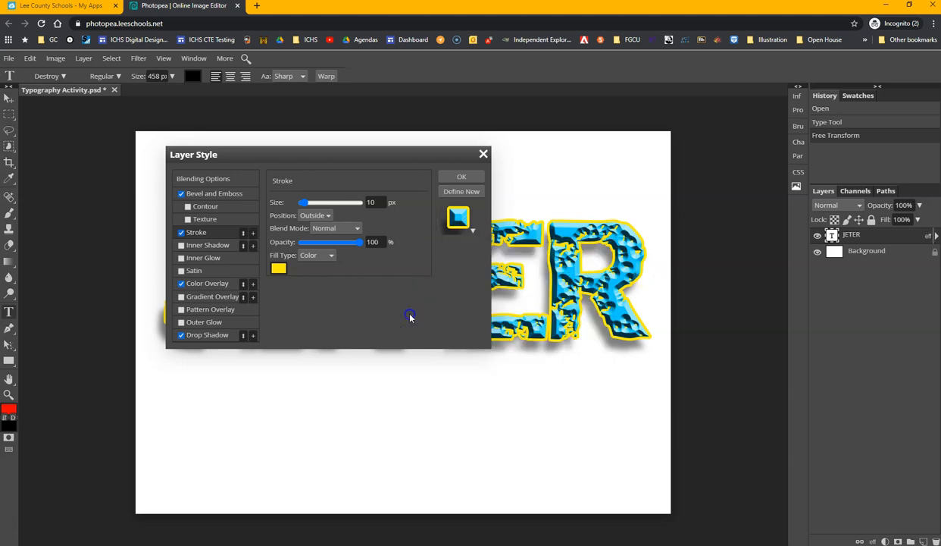
pyautogui.click(472, 192)
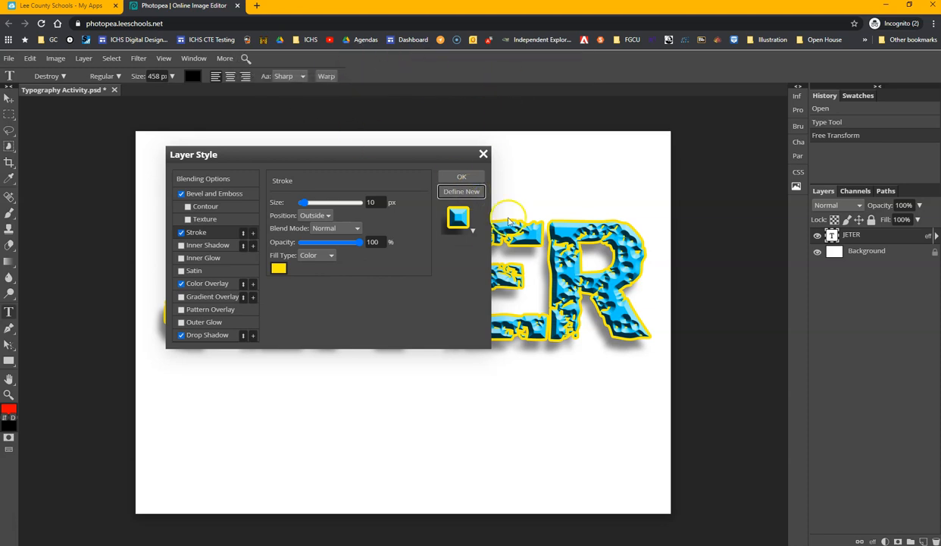
pyautogui.click(475, 230)
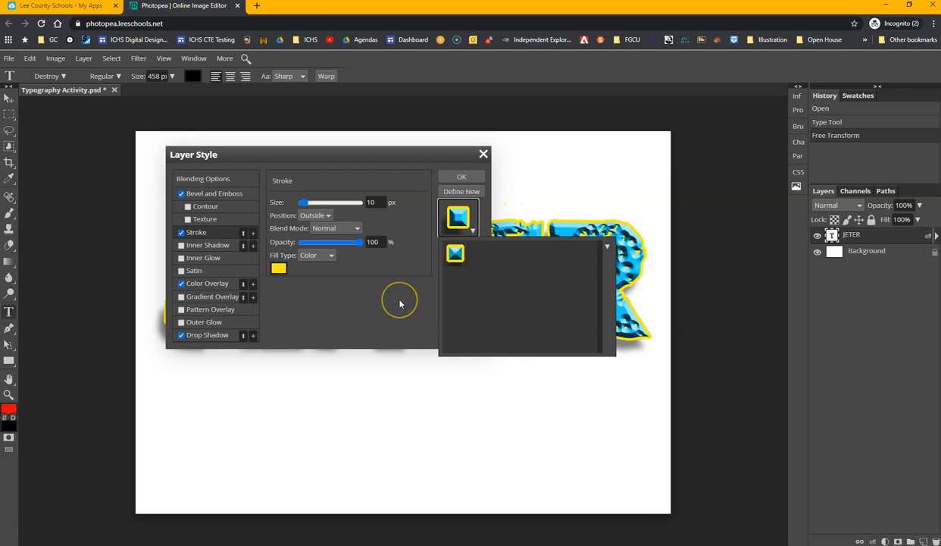
pyautogui.click(457, 255)
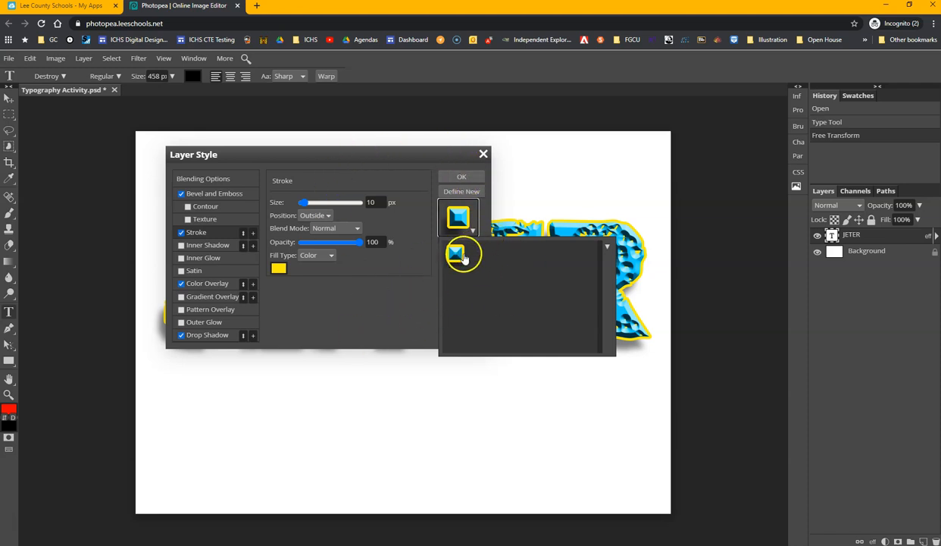
pyautogui.click(382, 324)
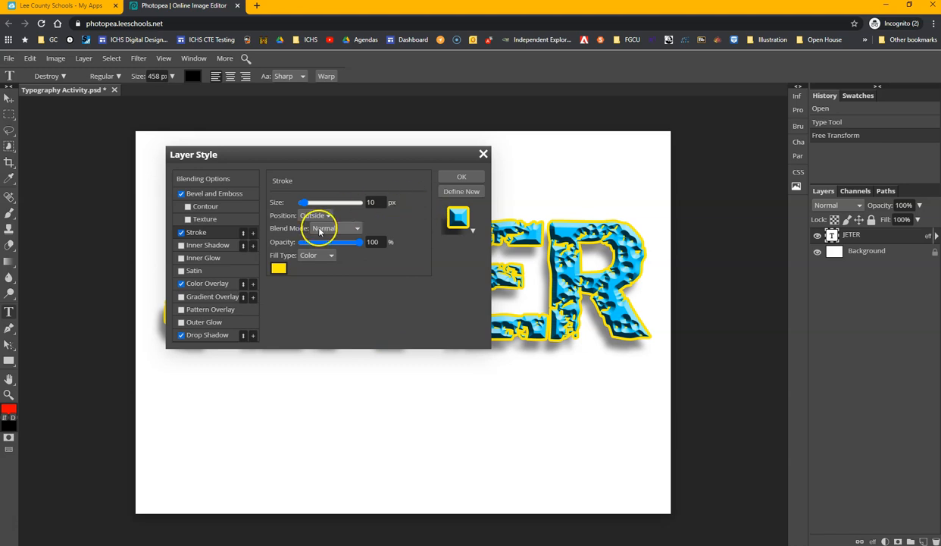
# Apply the layer style to the surname and save the Typography Activity document as a PSD.
pyautogui.click(470, 178)
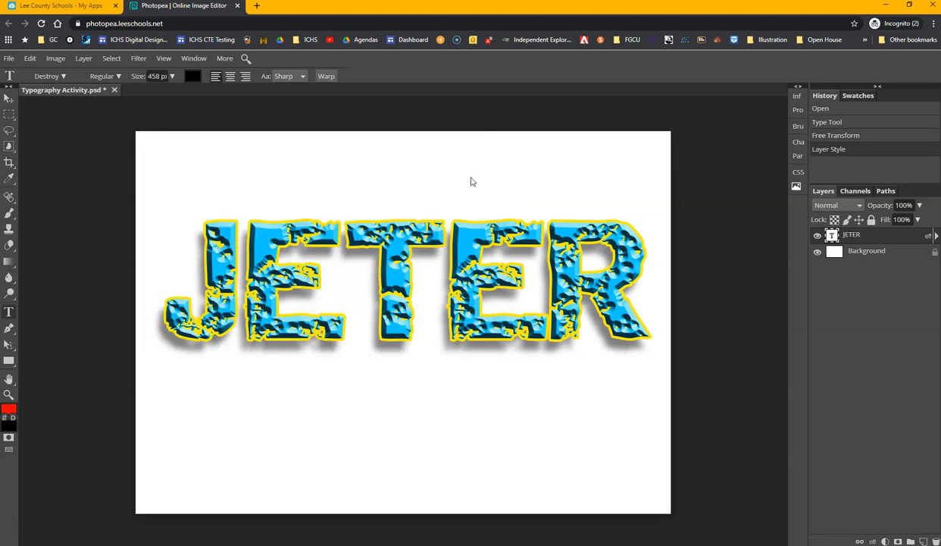
pyautogui.click(12, 59)
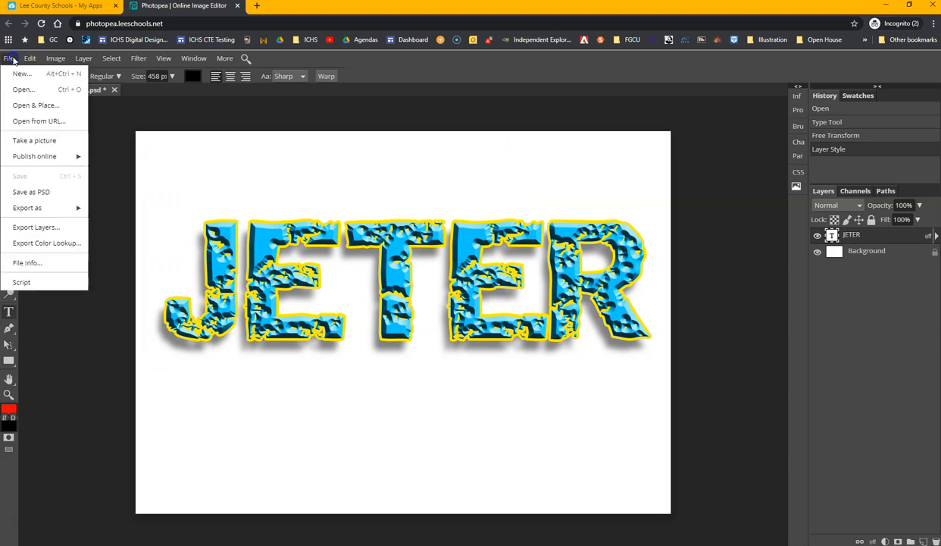
pyautogui.click(59, 199)
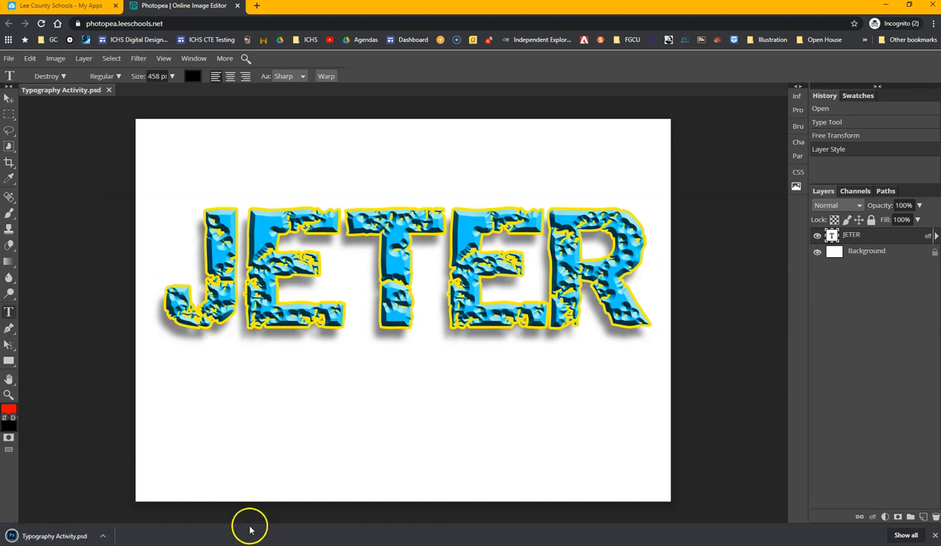